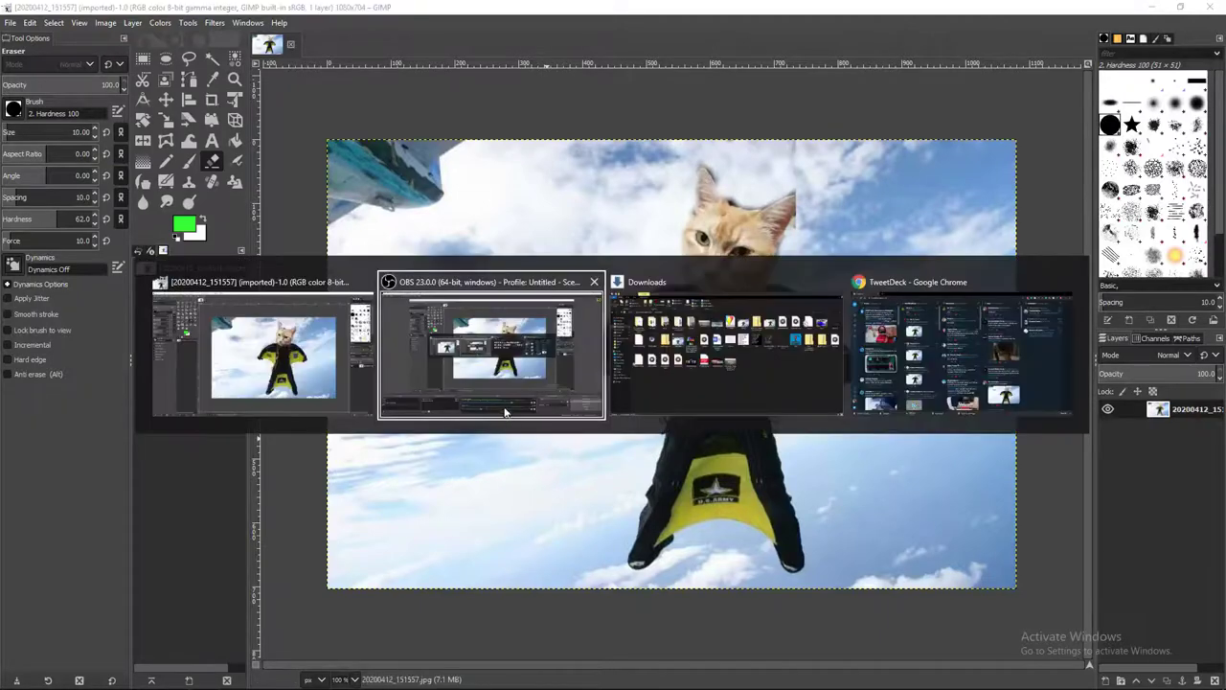
pyautogui.hotkey('alt', 'Tab')
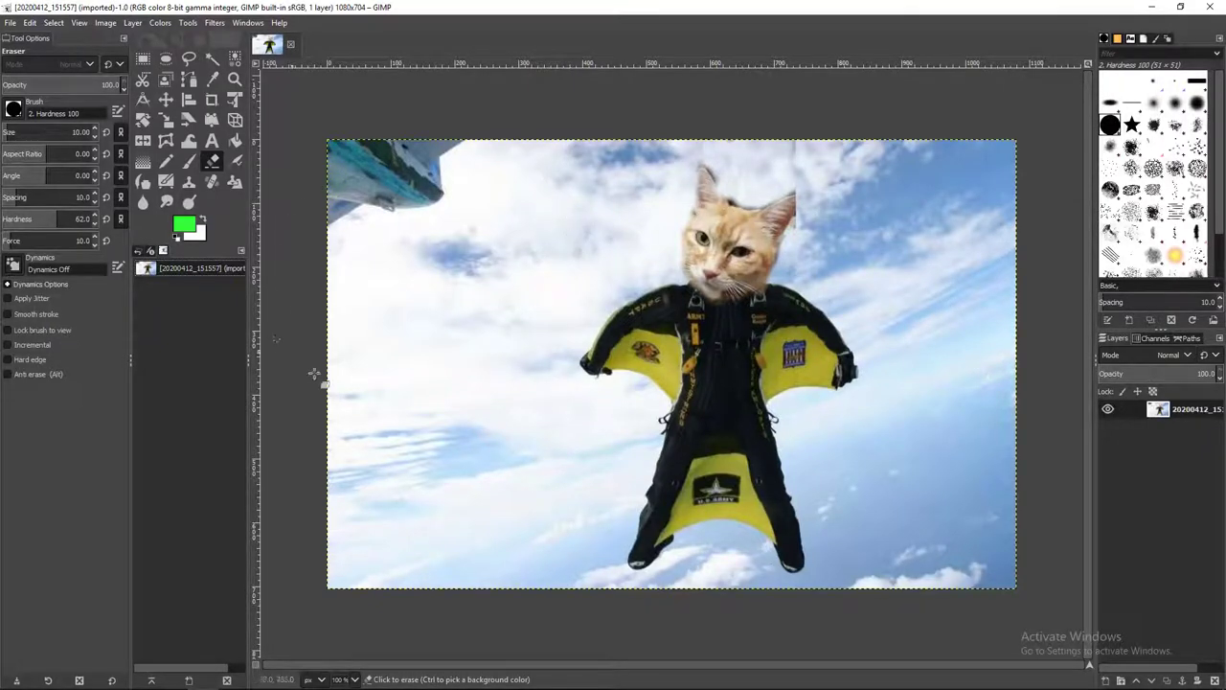
# Step: Back in GIMP, try and undo an eraser stroke, then close the finished composite image
pyautogui.moveTo(437, 447); pyautogui.dragTo(699, 502)
pyautogui.hotkey('ctrl', 'z')
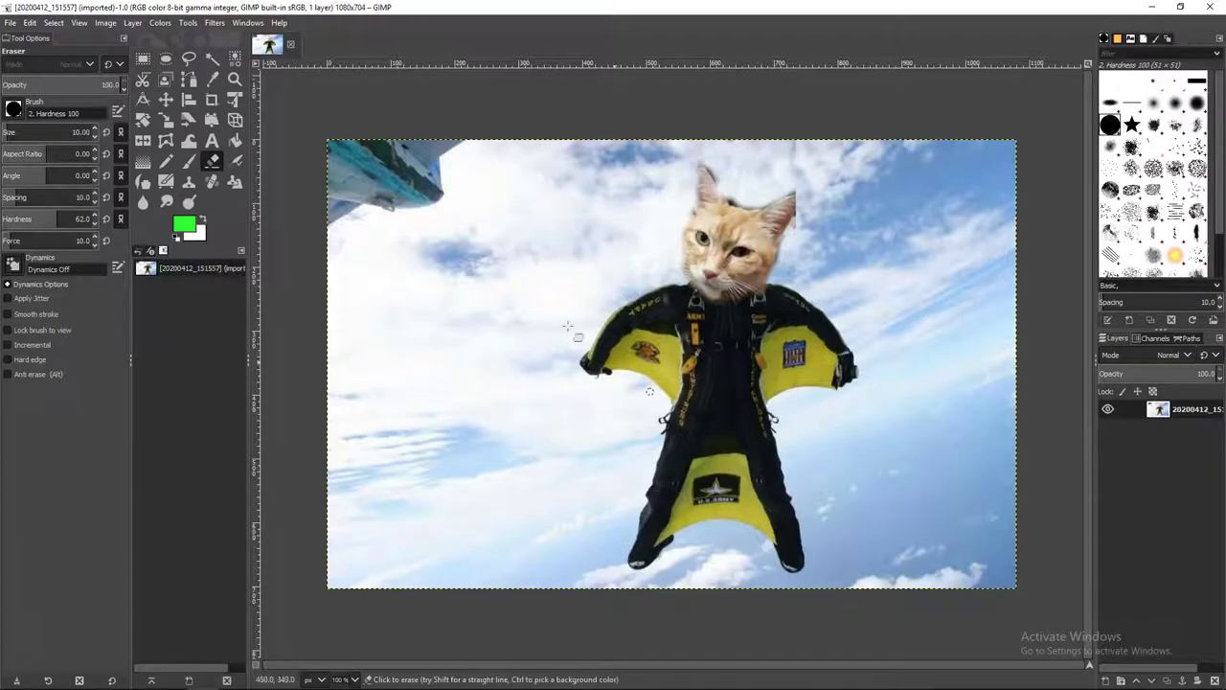
pyautogui.click(292, 45)
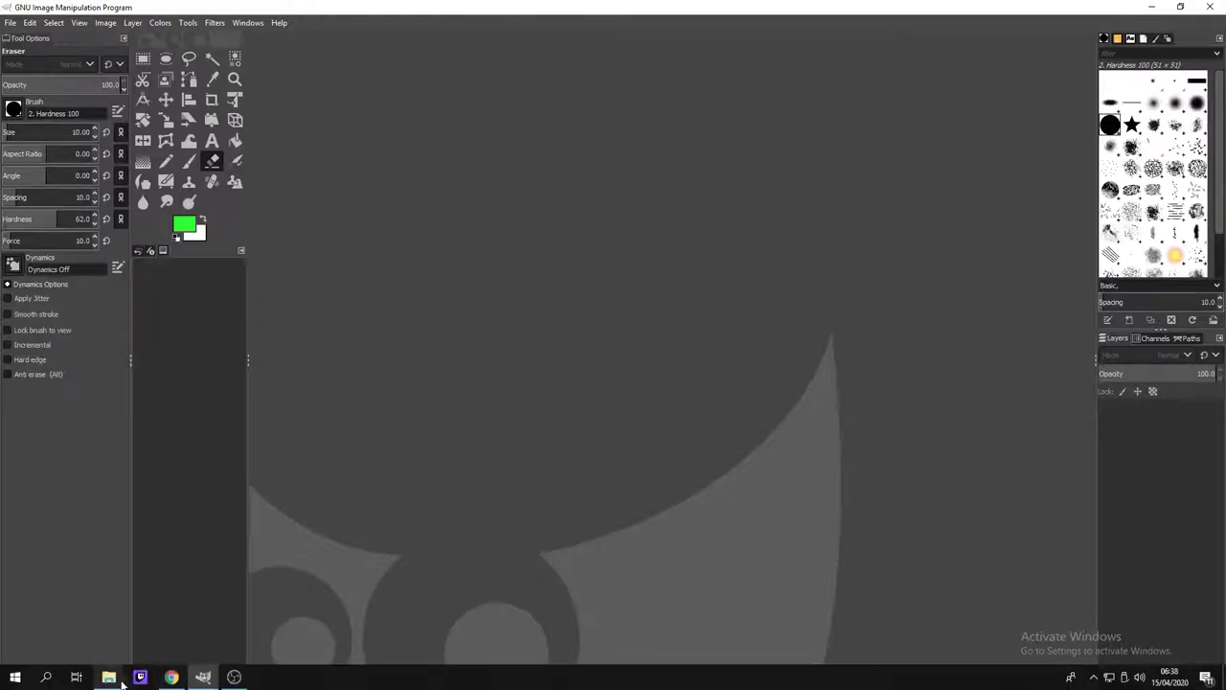
# Step: Open 500full.jpg from the Downloads folder in GIMP by dragging it from File Explorer
pyautogui.click(108, 677)
pyautogui.click(53, 194)
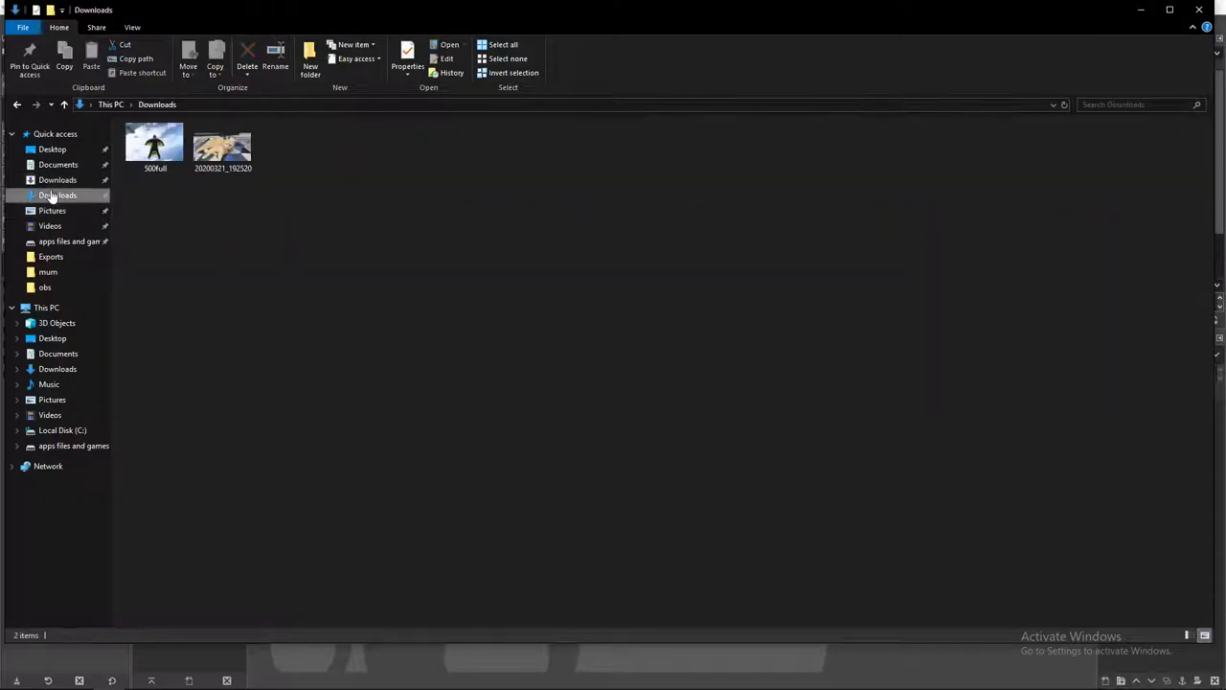
pyautogui.moveTo(152, 161); pyautogui.dragTo(441, 666)
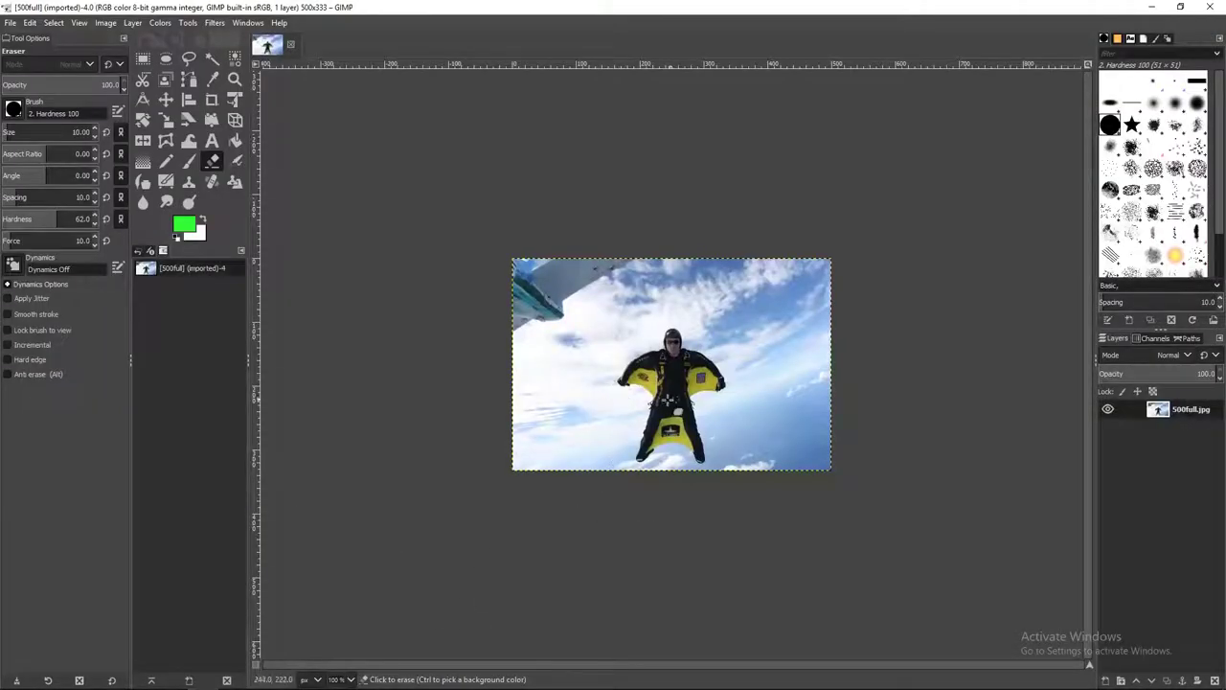
pyautogui.scroll(1, 697, 424)
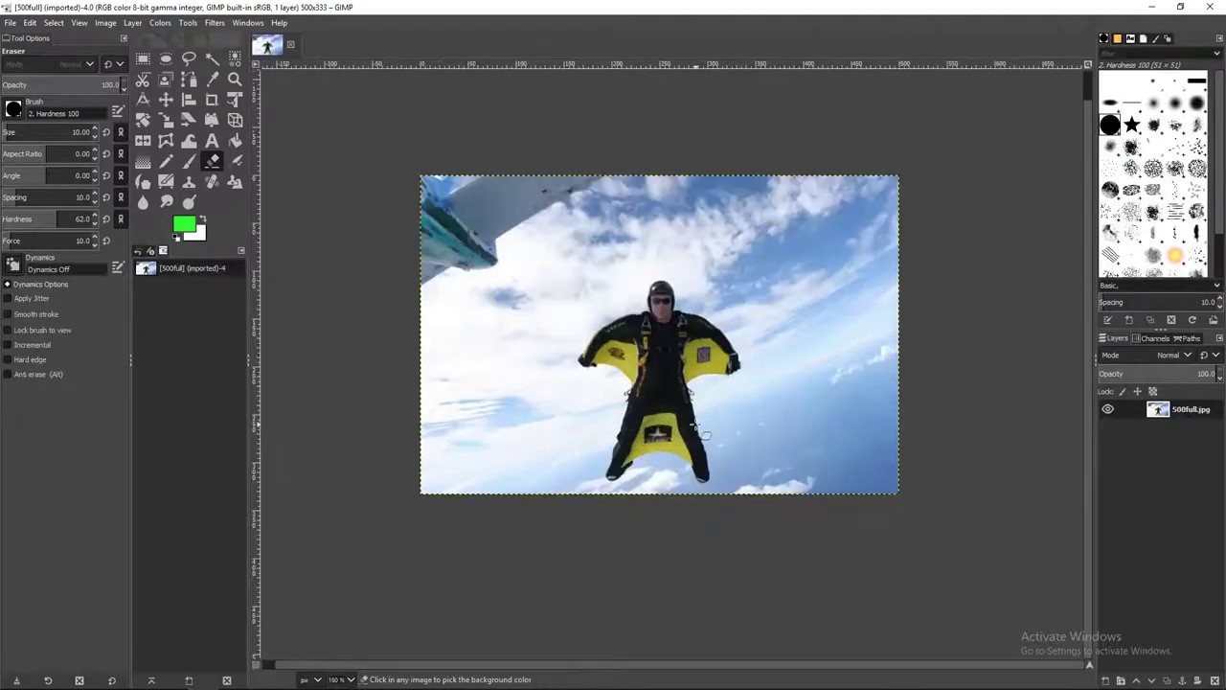
pyautogui.scroll(1, 702, 434)
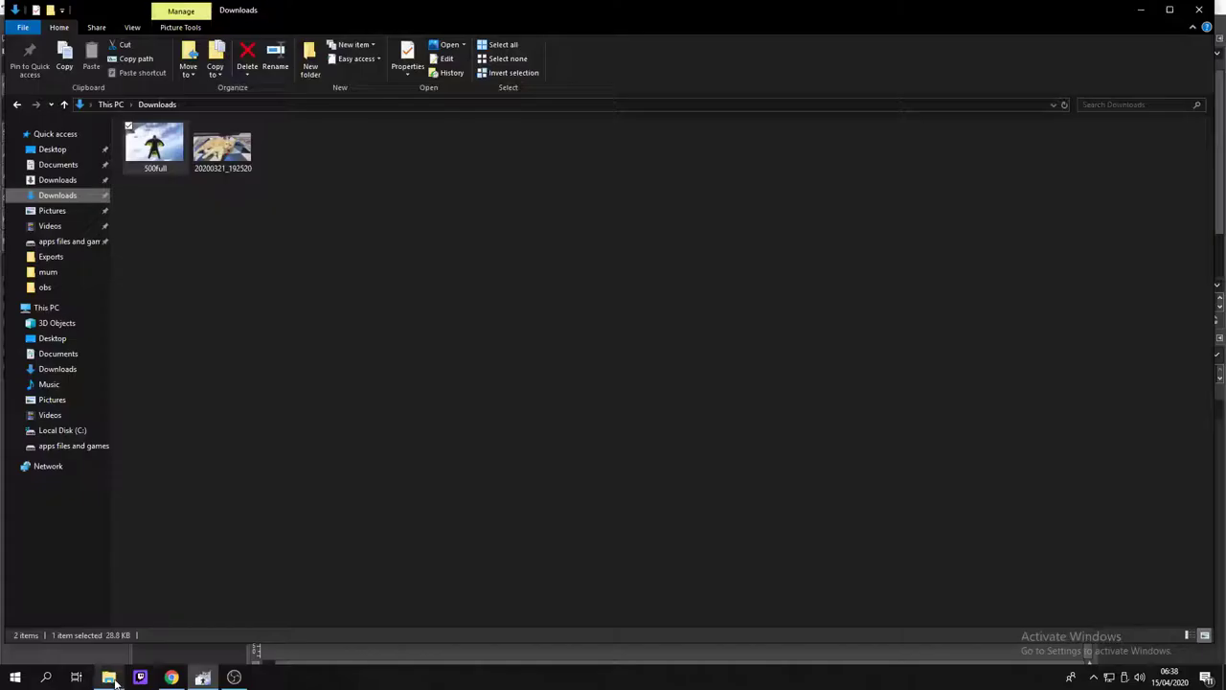
pyautogui.click(108, 676)
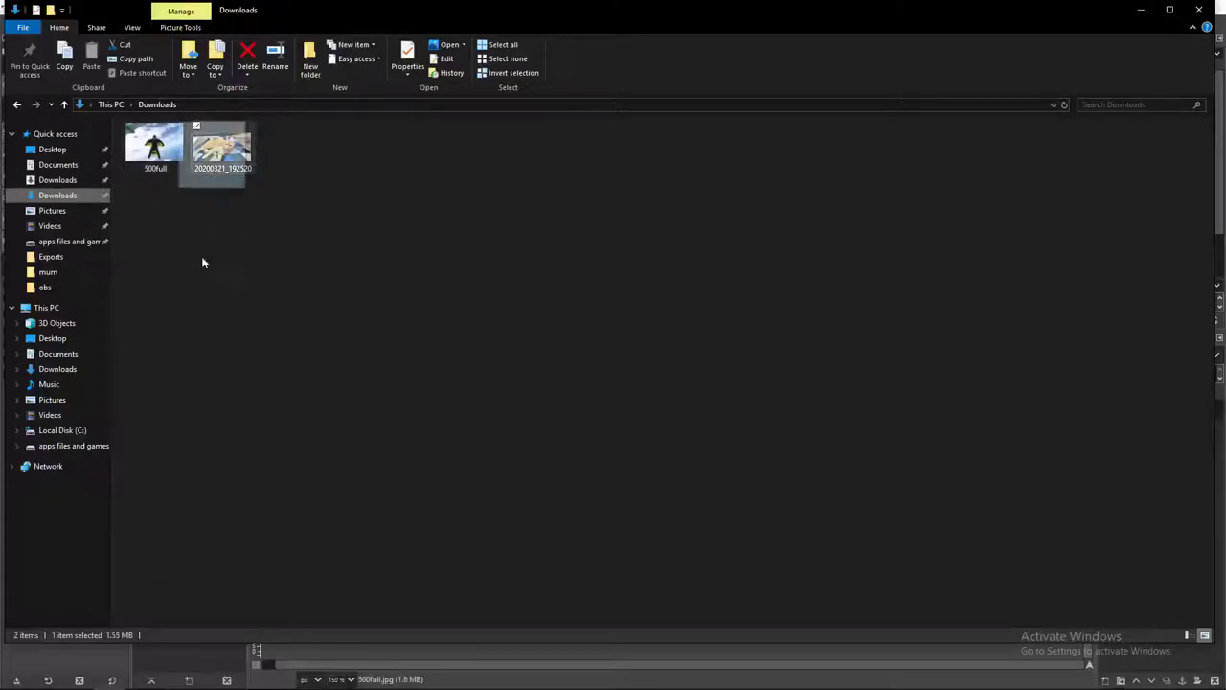
pyautogui.click(202, 682)
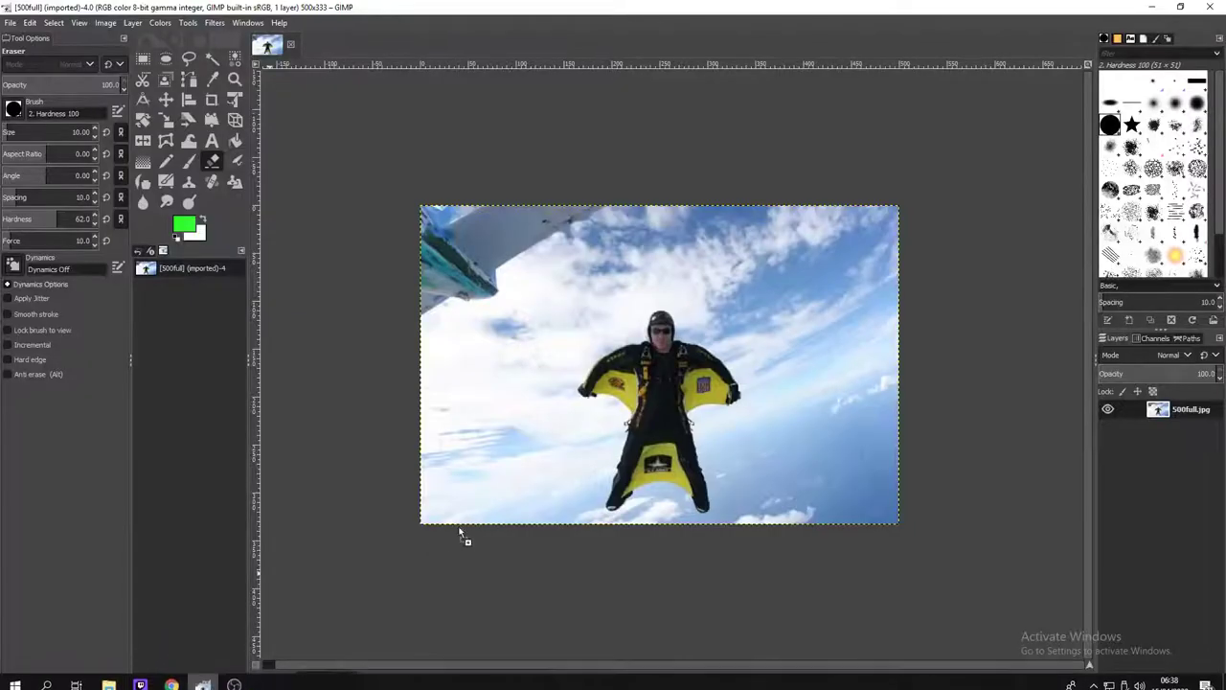
# Step: Add the cat photo as a layer, hide the skydiver layer, and scale the cat layer to 500 px wide with Cubic interpolation
pyautogui.moveTo(460, 532); pyautogui.dragTo(613, 394)
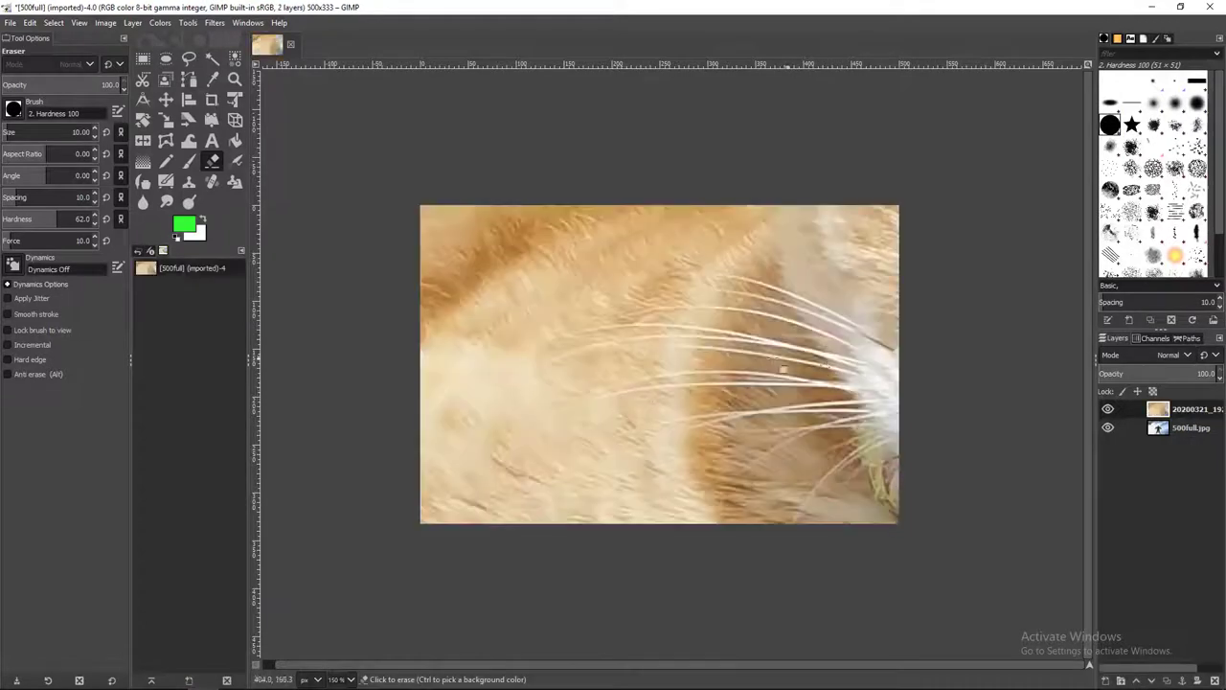
pyautogui.click(1108, 428)
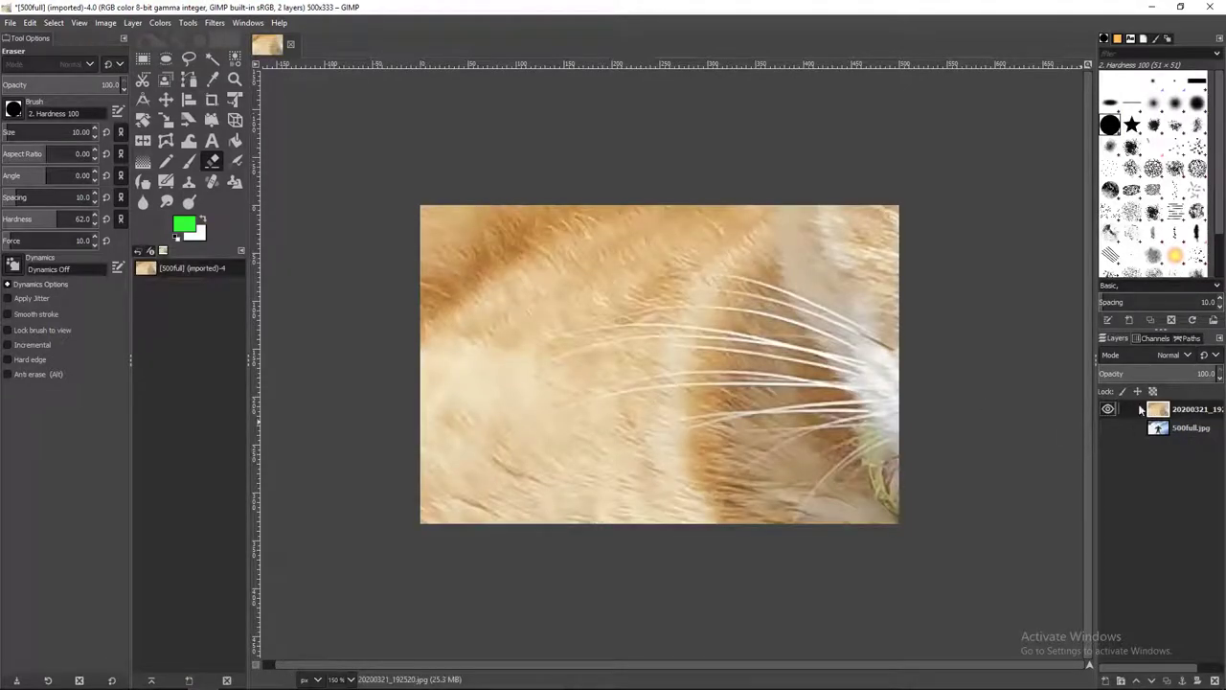
pyautogui.rightClick(1181, 412)
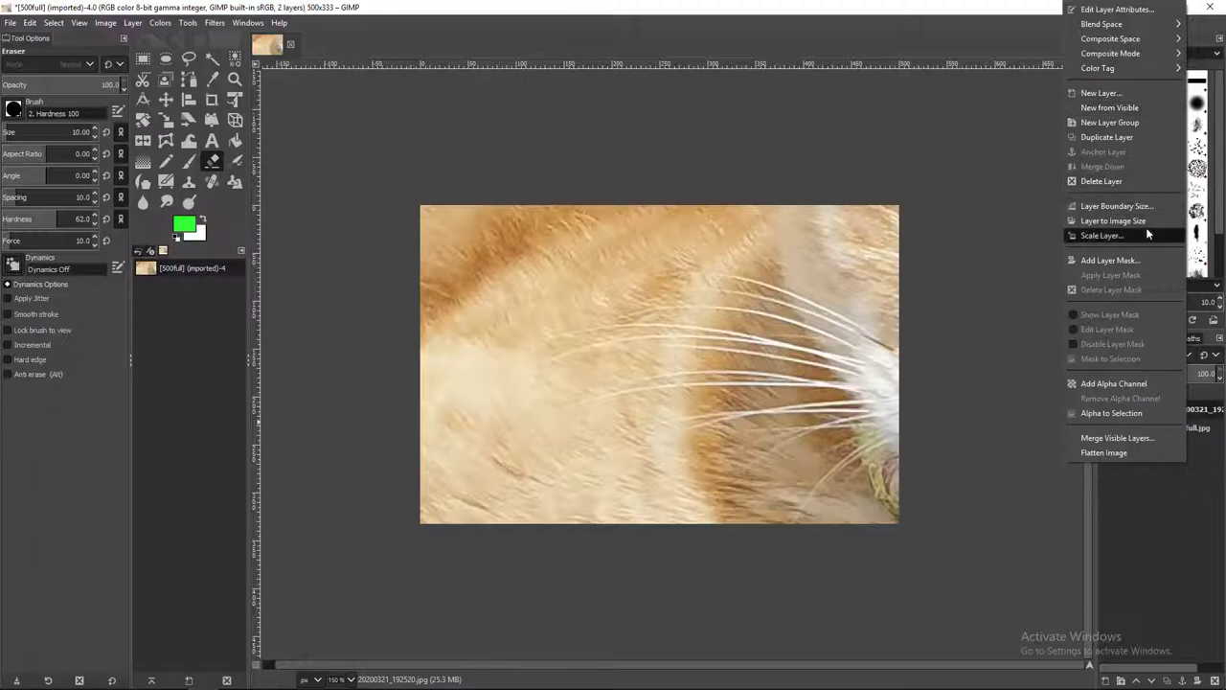
pyautogui.click(1102, 235)
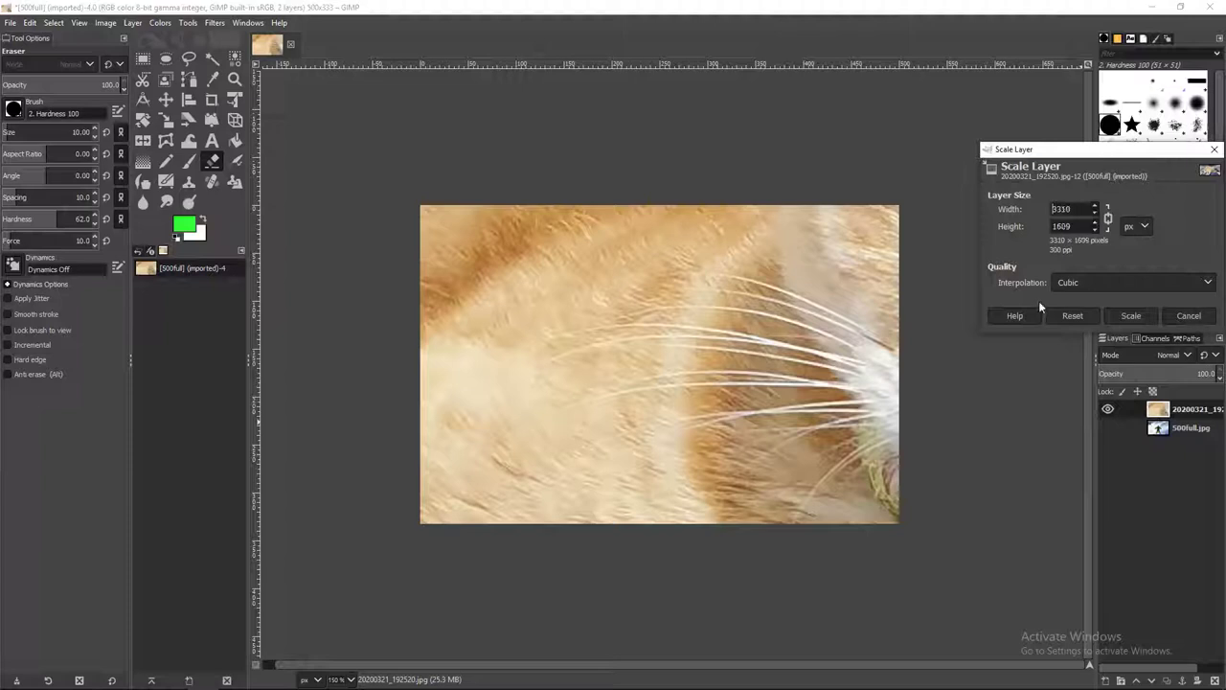
pyautogui.click(1116, 317)
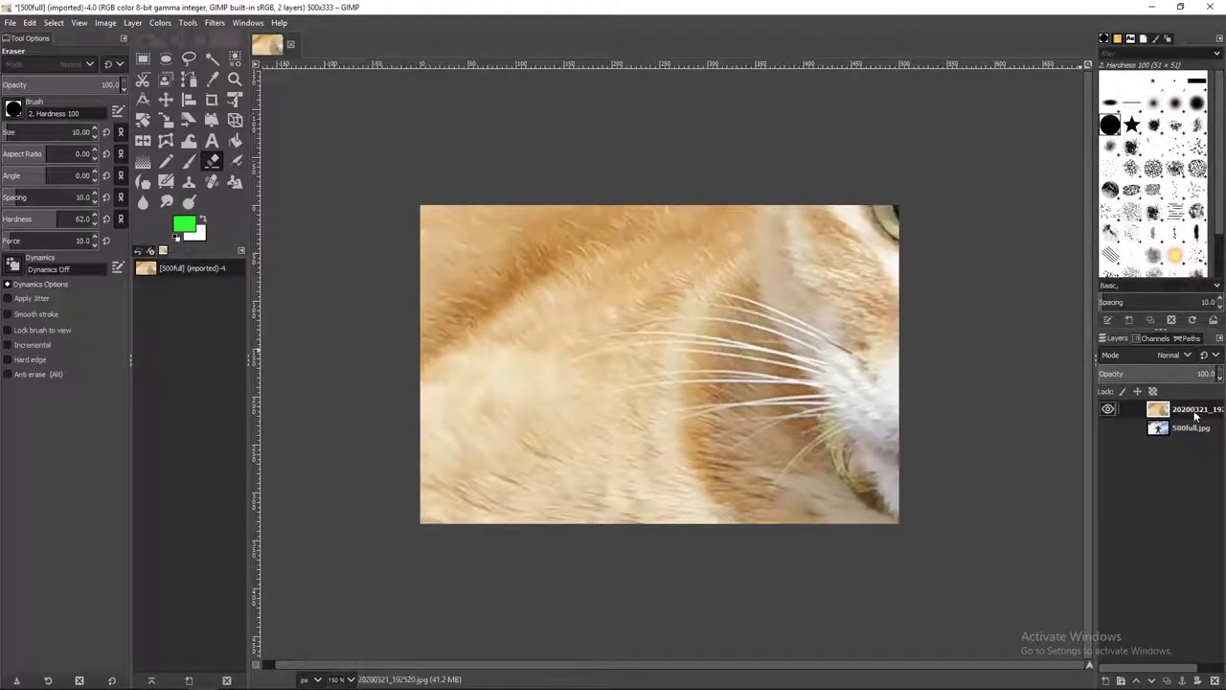
pyautogui.rightClick(1196, 415)
pyautogui.click(1130, 238)
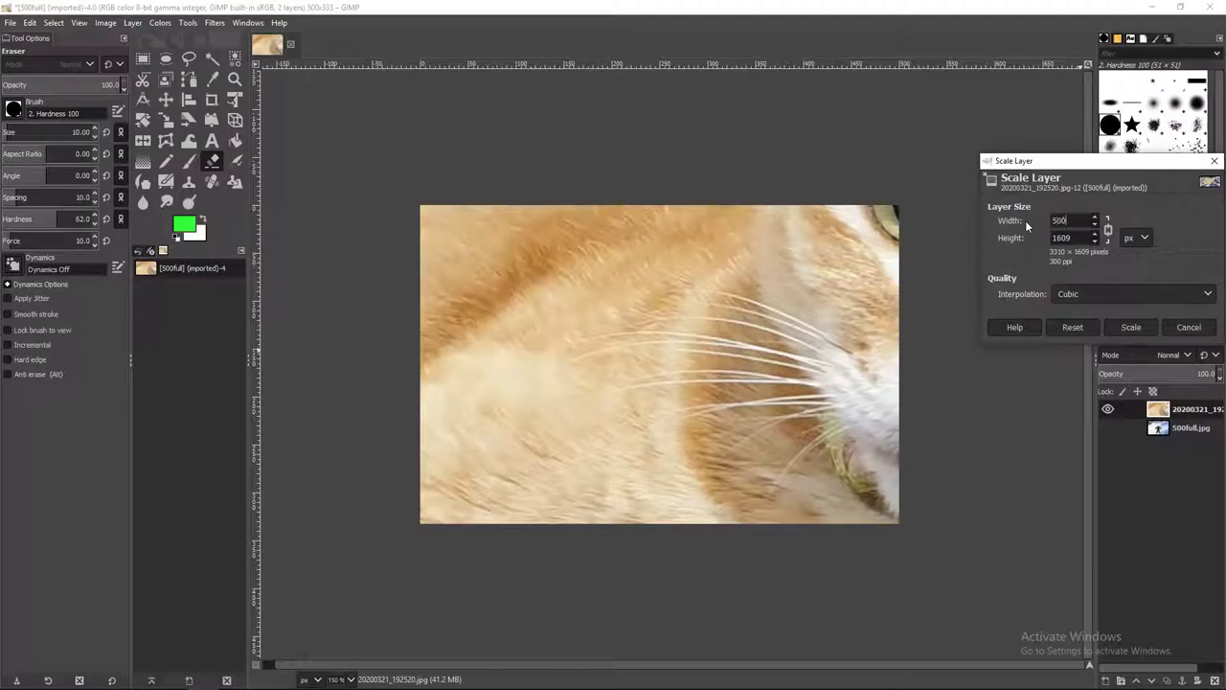
pyautogui.click(1103, 293)
pyautogui.click(1103, 293)
pyautogui.click(1131, 327)
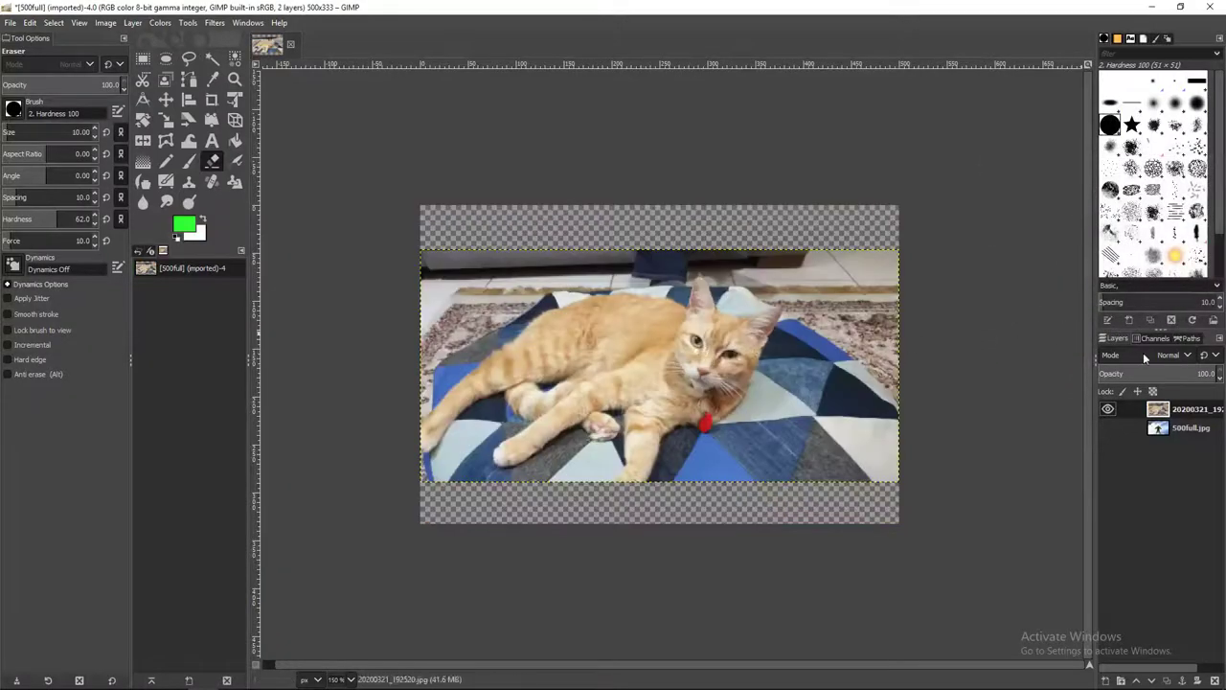
# Step: Show the 500full.jpg layer again and move the cat layer slightly into place
pyautogui.click(1108, 428)
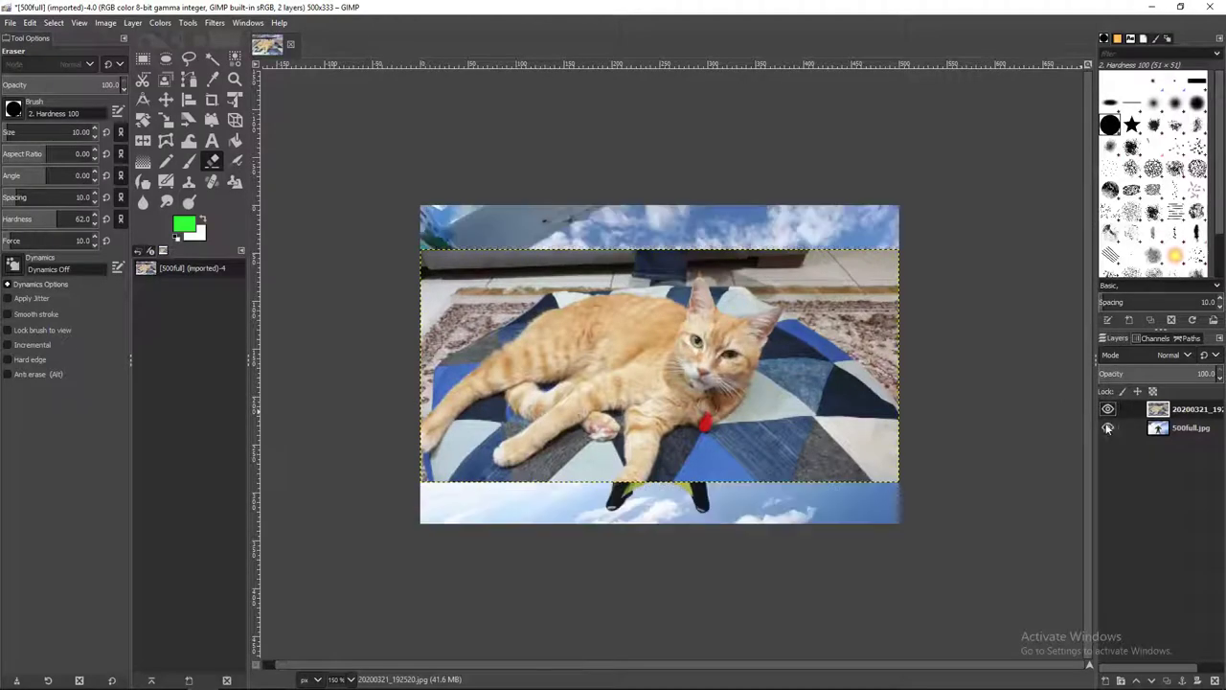
pyautogui.click(166, 99)
pyautogui.moveTo(531, 290)
pyautogui.mouseDown()
pyautogui.moveTo(530, 330)
pyautogui.moveTo(459, 396)
pyautogui.moveTo(437, 335)
pyautogui.moveTo(464, 293)
pyautogui.moveTo(527, 274)
pyautogui.mouseUp()
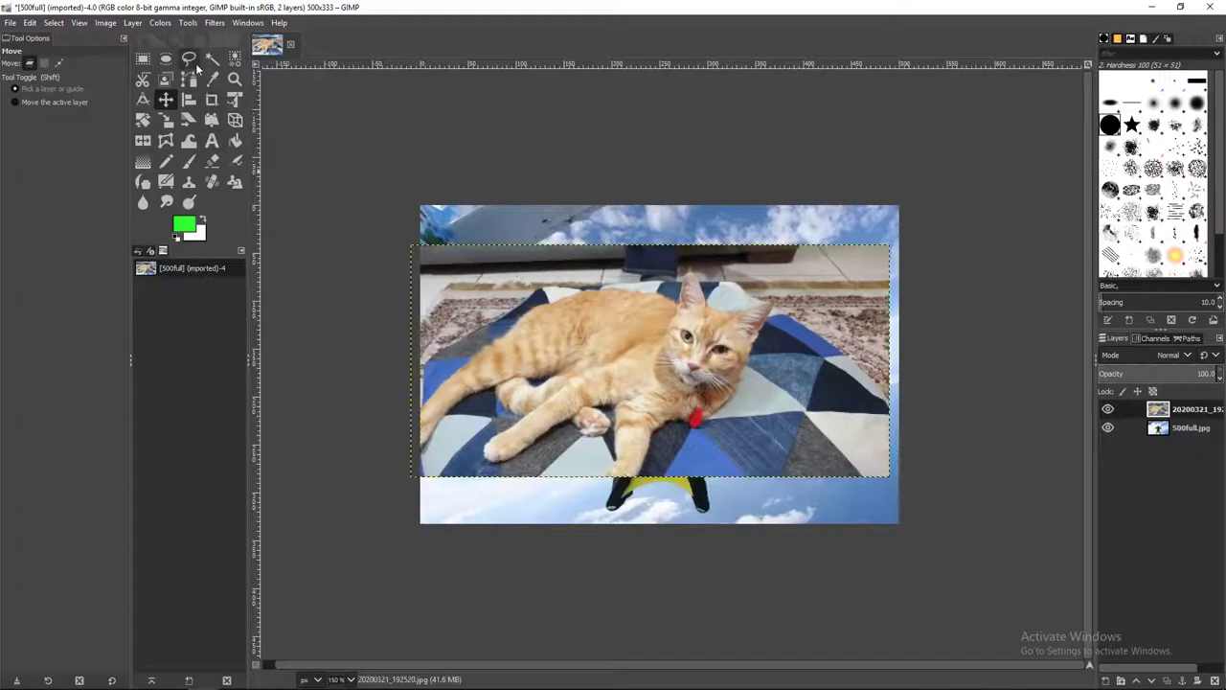
# Step: Select the Free Select tool
pyautogui.click(190, 59)
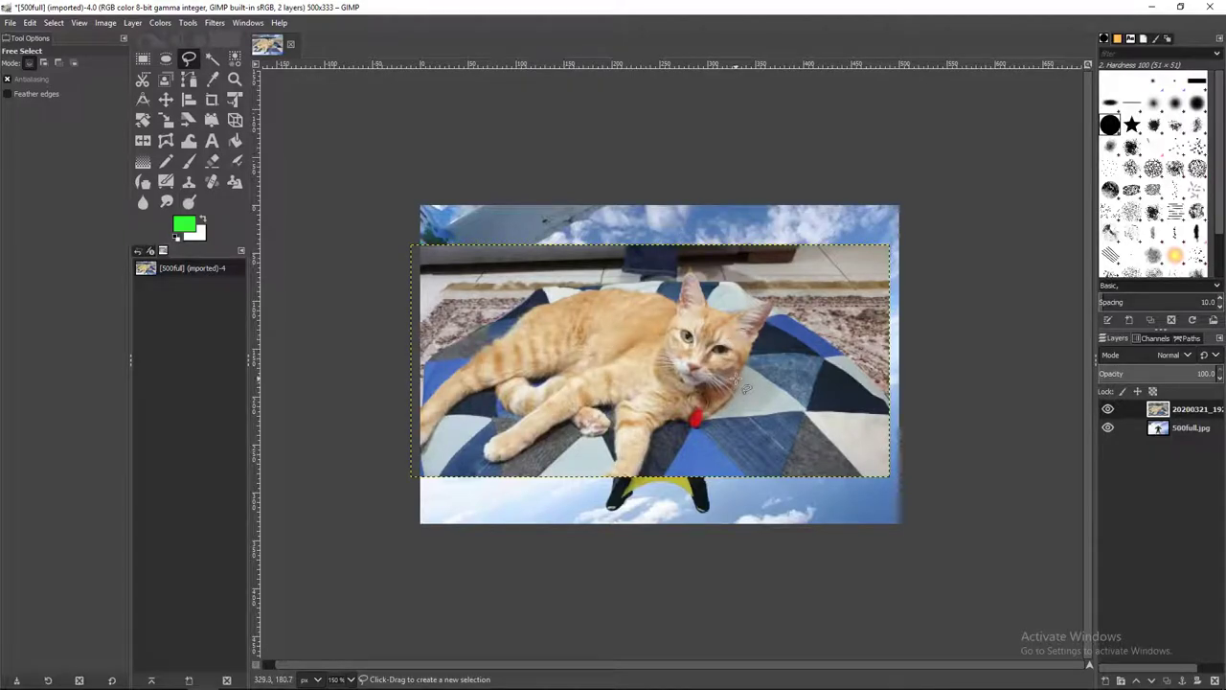
# Step: Zoom in and place Free Select points from the cat's ear tip across to the right ear tip
pyautogui.keyDown('ctrl'); pyautogui.scroll(3, 746, 387); pyautogui.keyUp('ctrl')
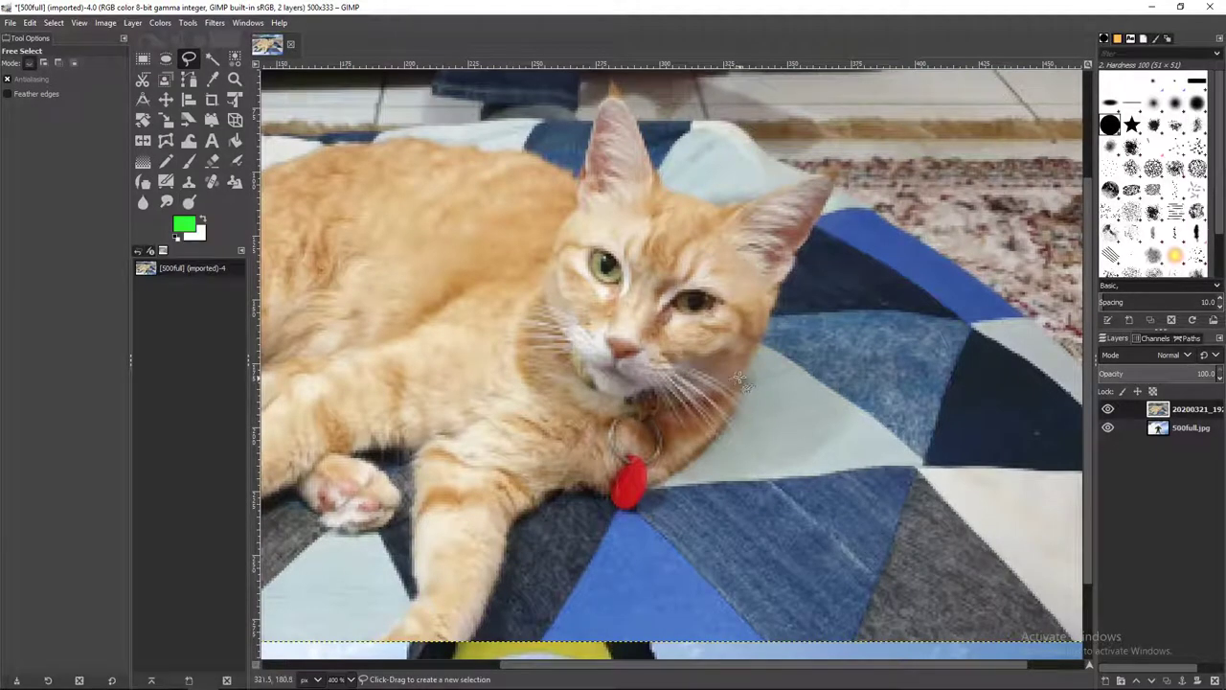
pyautogui.scroll(3, 714, 288)
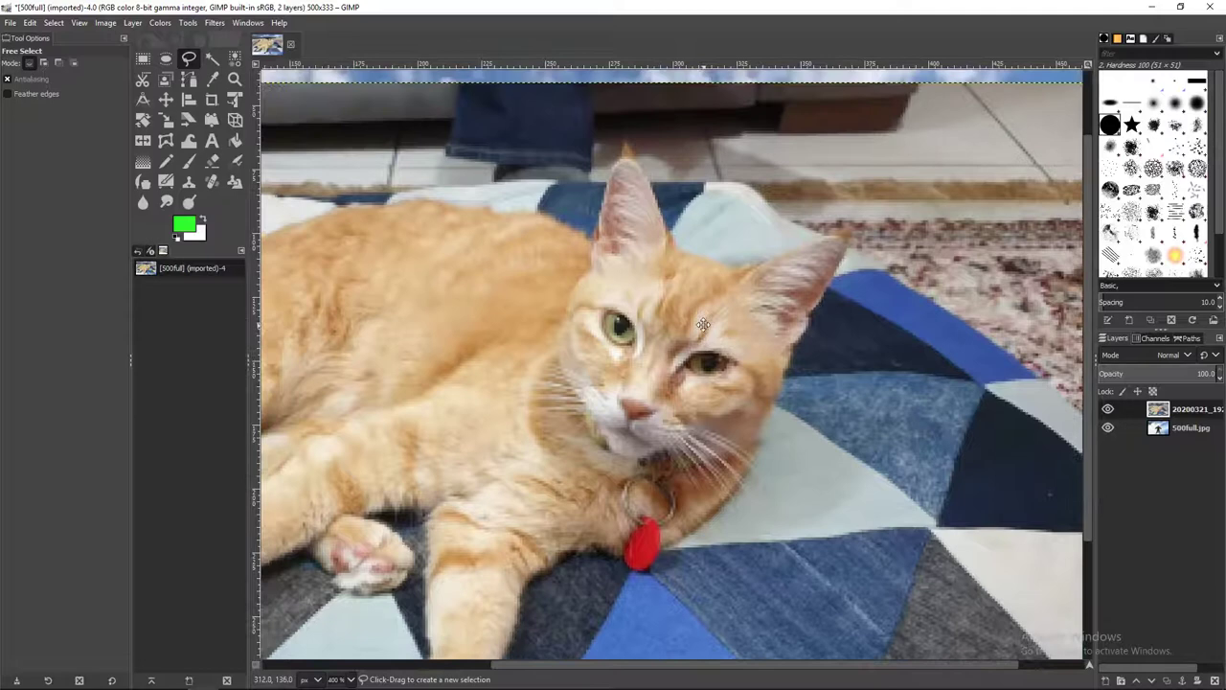
pyautogui.scroll(-1, 731, 307)
pyautogui.scroll(2, 718, 321)
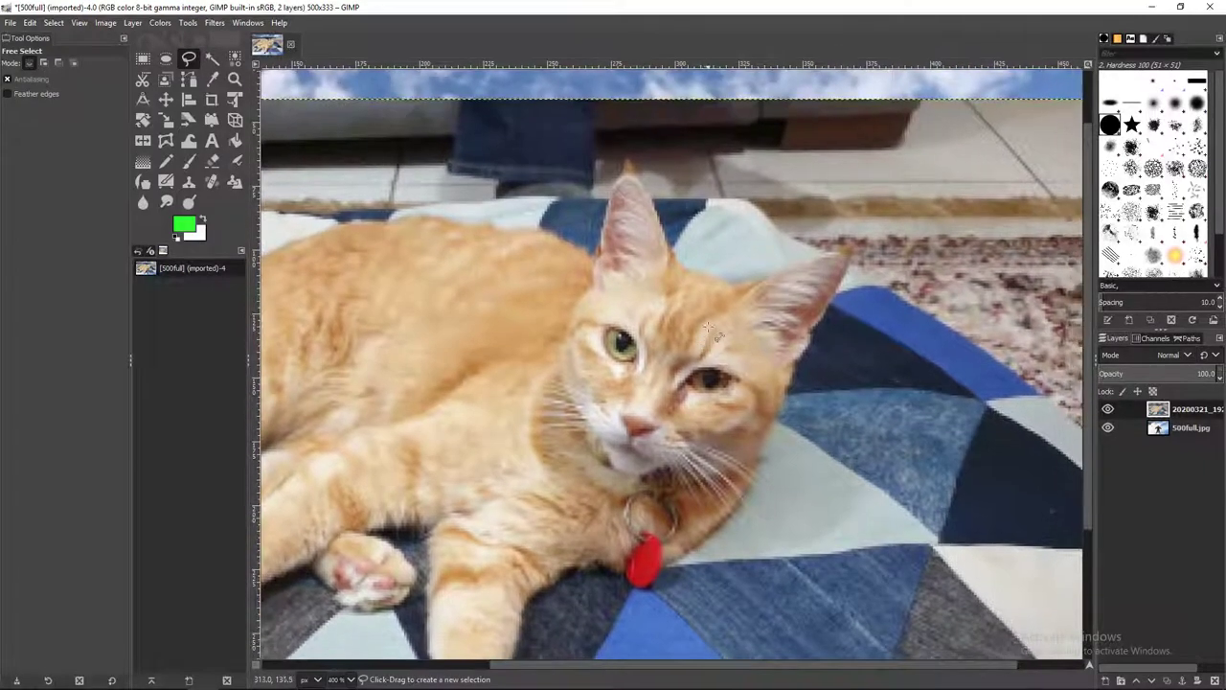
pyautogui.click(629, 162)
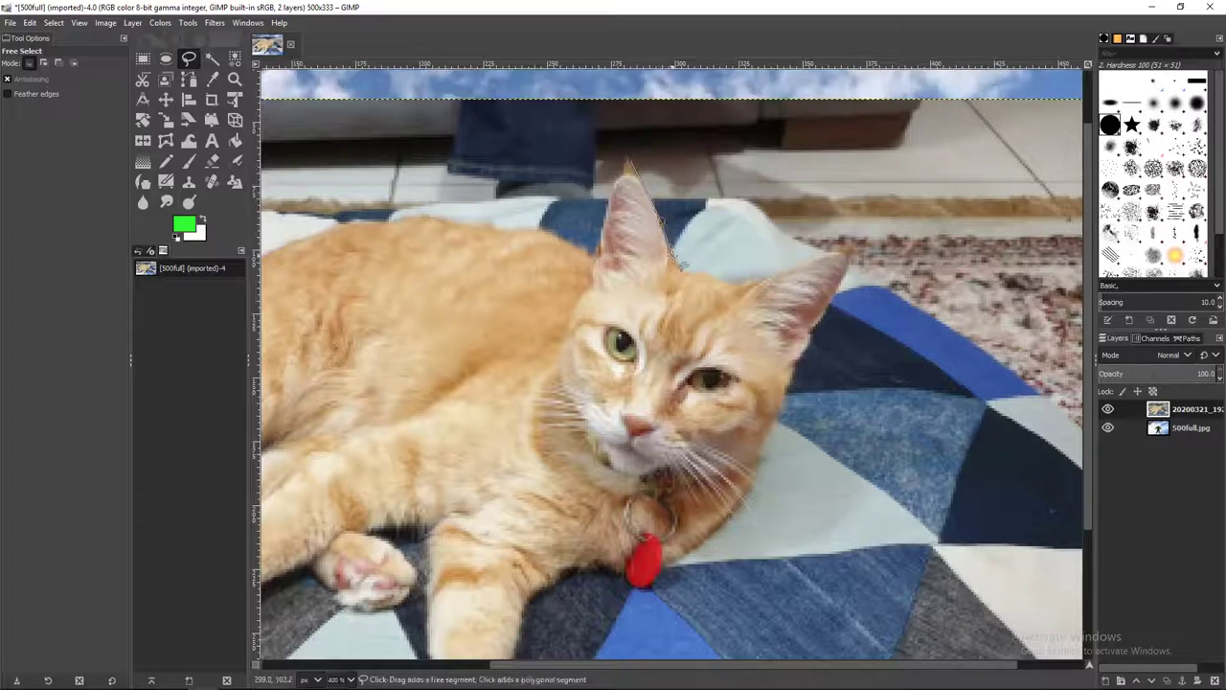
pyautogui.click(676, 258)
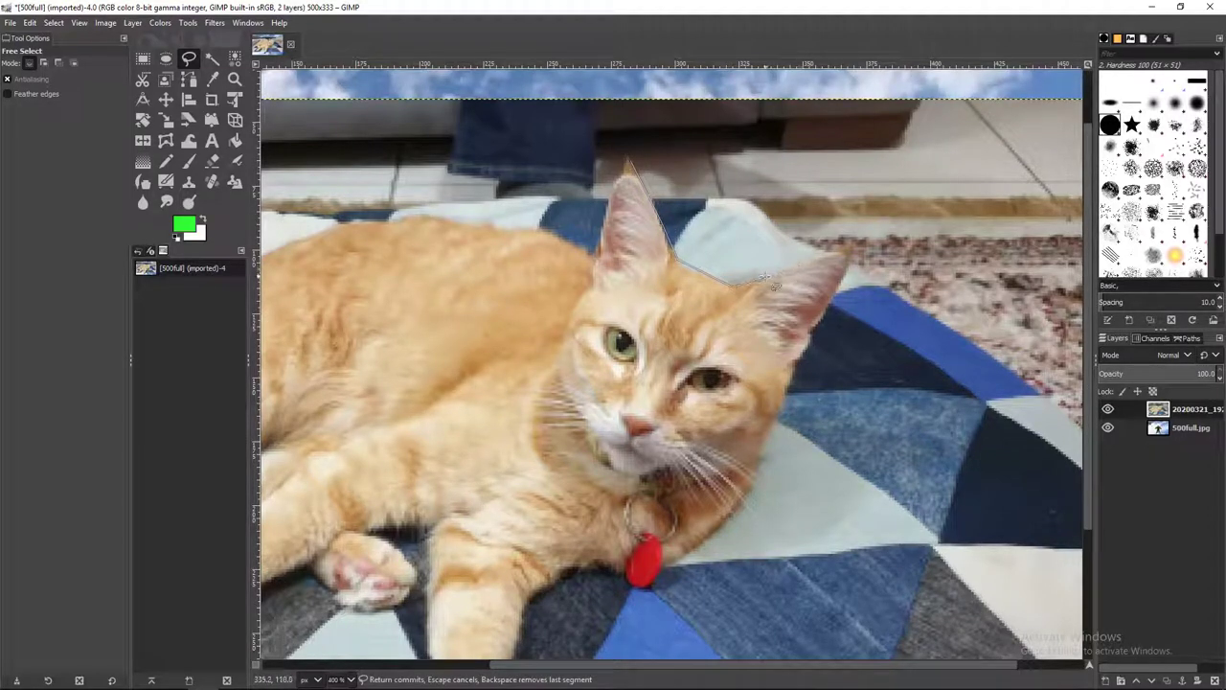
pyautogui.click(803, 257)
pyautogui.click(852, 250)
# Step: Continue the outline down the right cheek to the chin, close it and commit the selection
pyautogui.click(792, 365)
pyautogui.moveTo(794, 365); pyautogui.dragTo(780, 409)
pyautogui.click(758, 439)
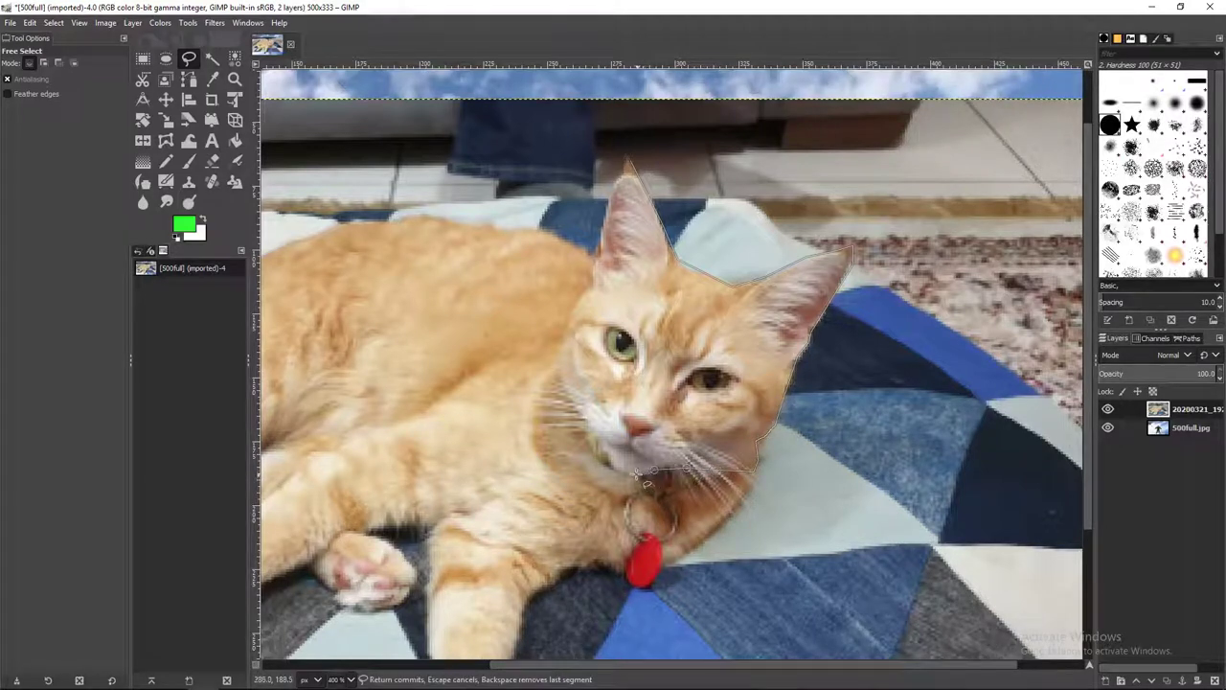
pyautogui.doubleClick(636, 472)
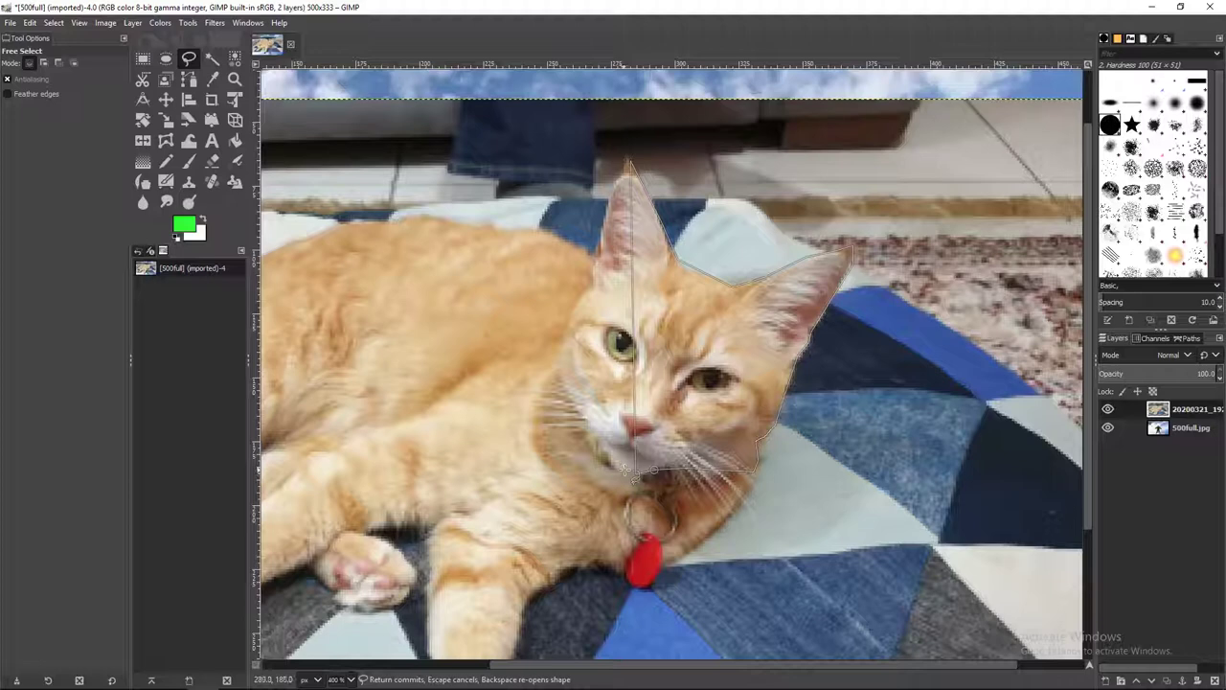
pyautogui.moveTo(628, 470); pyautogui.dragTo(652, 482)
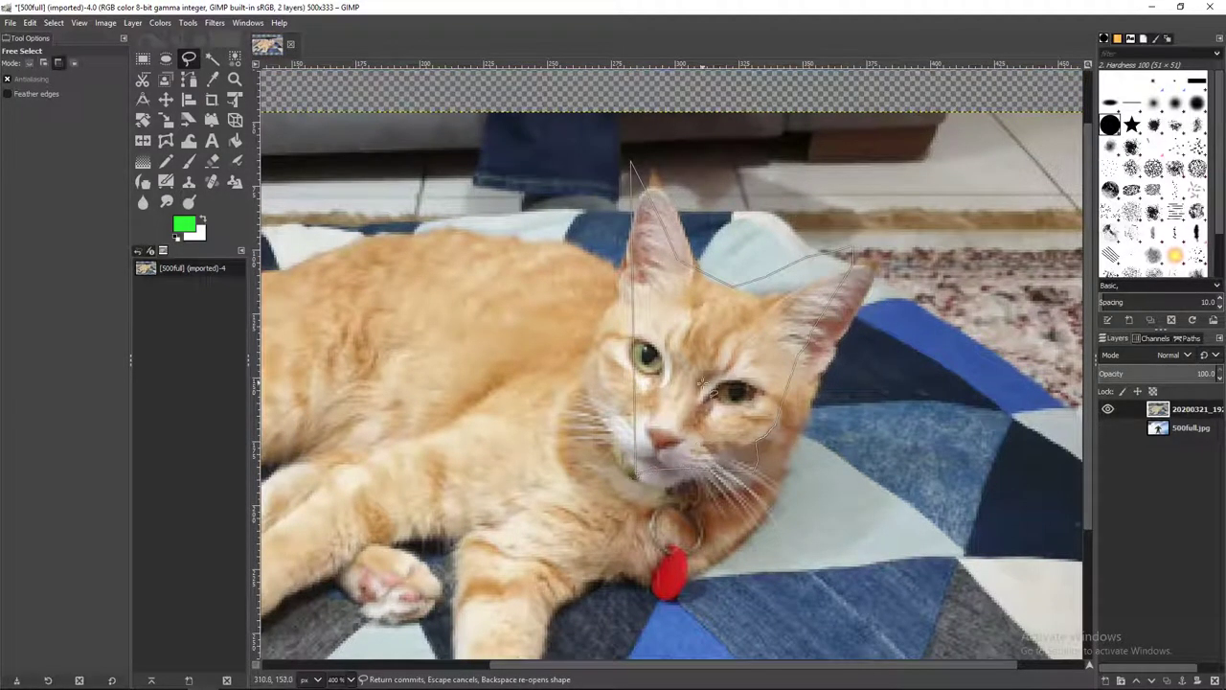
pyautogui.press('Return')
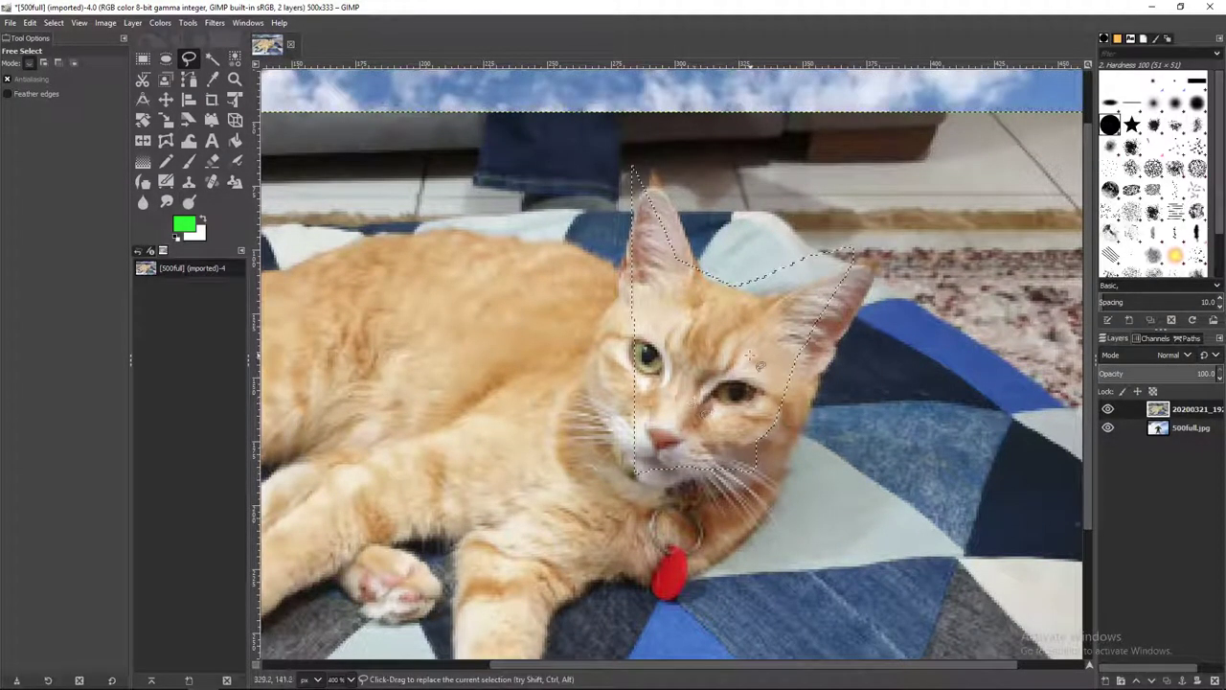
# Step: Trace a new Free Select outline around the whole cat head and both ears, and commit it
pyautogui.click(654, 178)
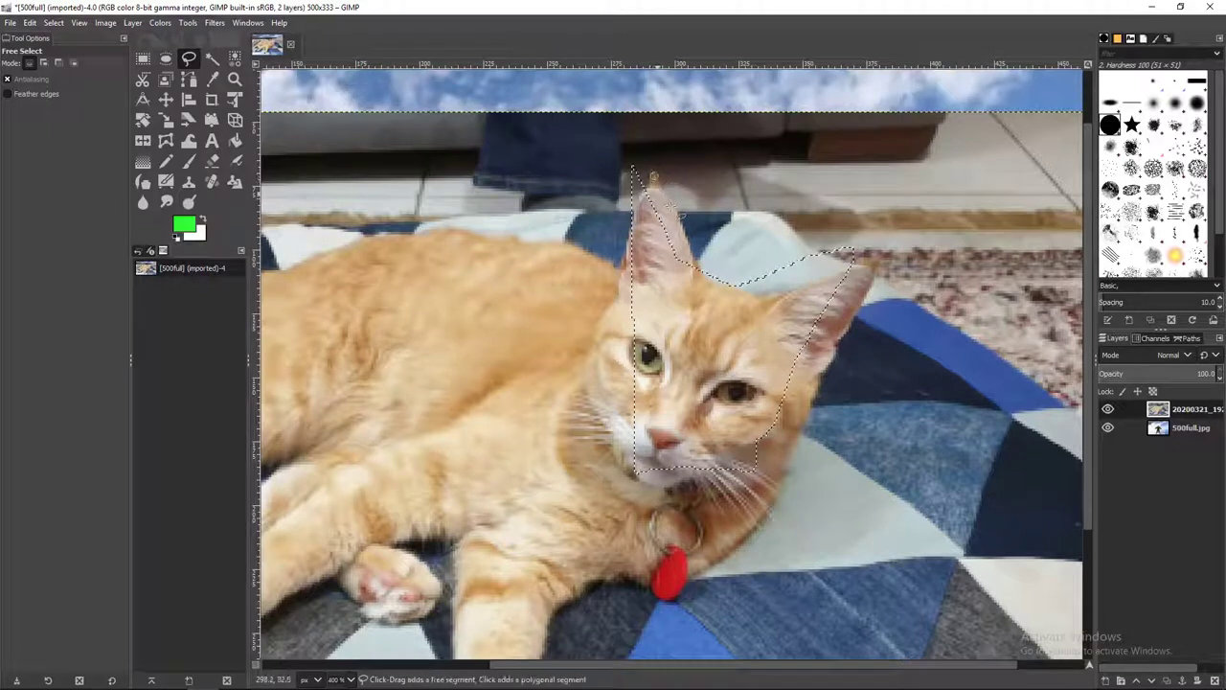
pyautogui.moveTo(696, 261)
pyautogui.mouseDown()
pyautogui.moveTo(734, 292)
pyautogui.moveTo(834, 291)
pyautogui.moveTo(872, 261)
pyautogui.moveTo(881, 286)
pyautogui.moveTo(771, 469)
pyautogui.moveTo(707, 488)
pyautogui.moveTo(714, 477)
pyautogui.moveTo(644, 485)
pyautogui.moveTo(587, 377)
pyautogui.mouseUp()
pyautogui.doubleClick(589, 368)
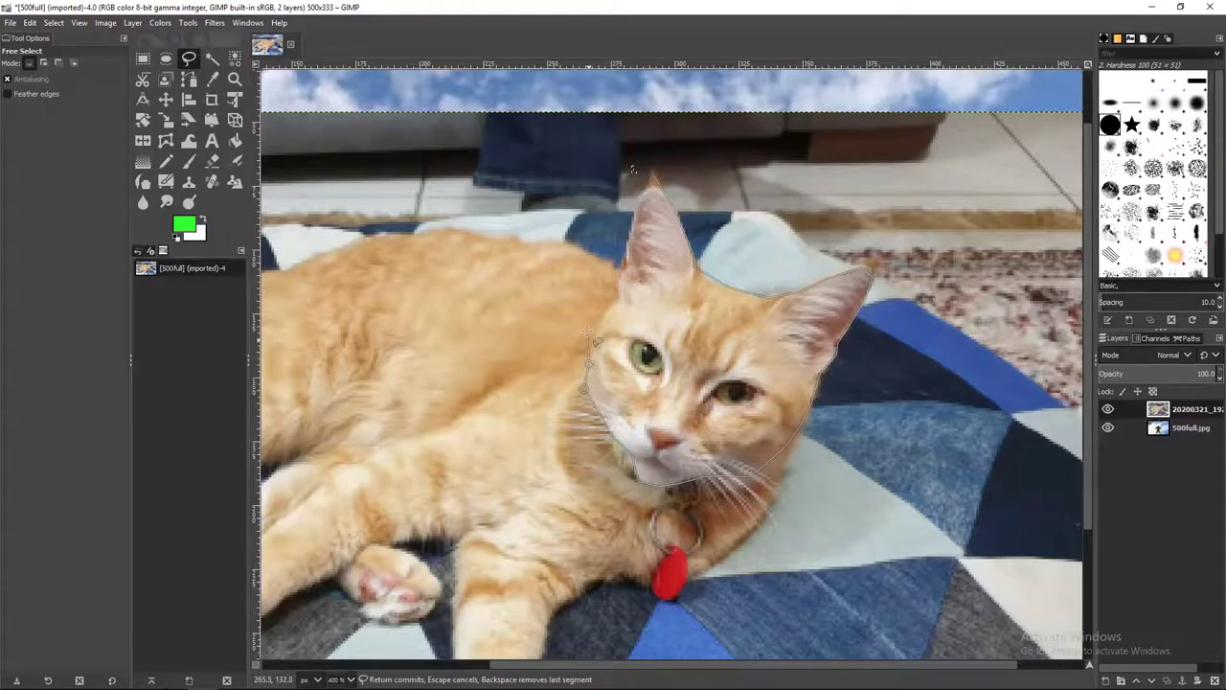
pyautogui.moveTo(618, 310); pyautogui.dragTo(624, 286)
pyautogui.moveTo(627, 233); pyautogui.dragTo(655, 177)
pyautogui.press('Return')
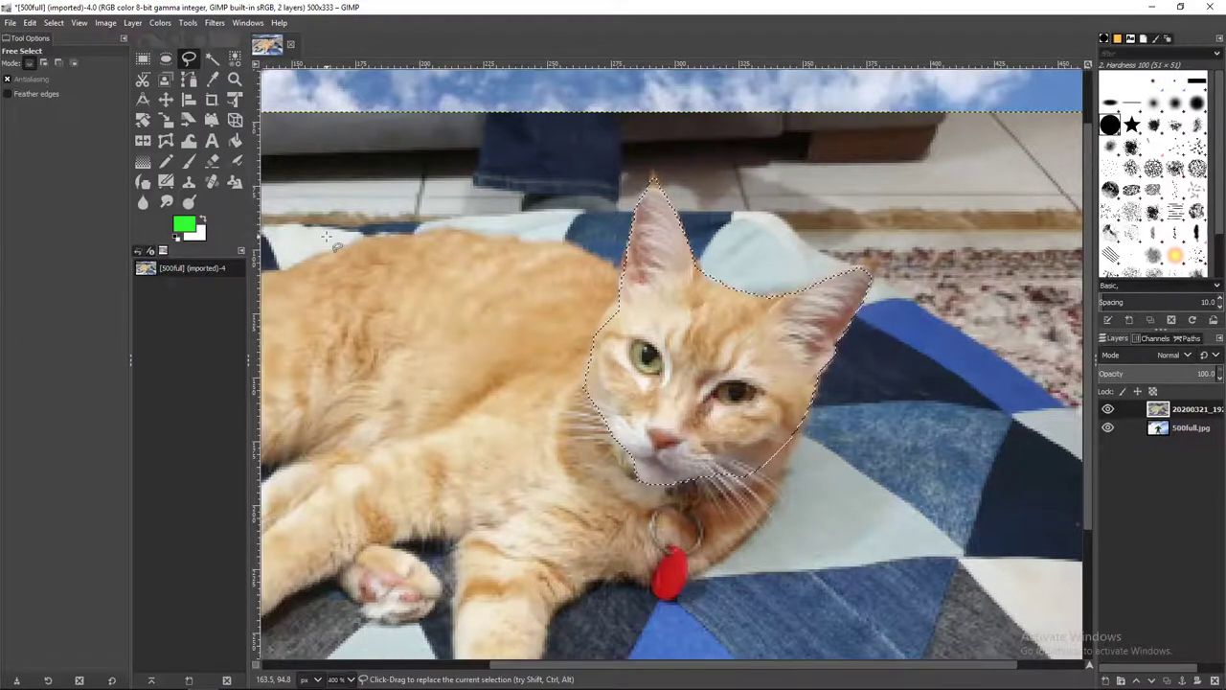
pyautogui.press('ctrl')
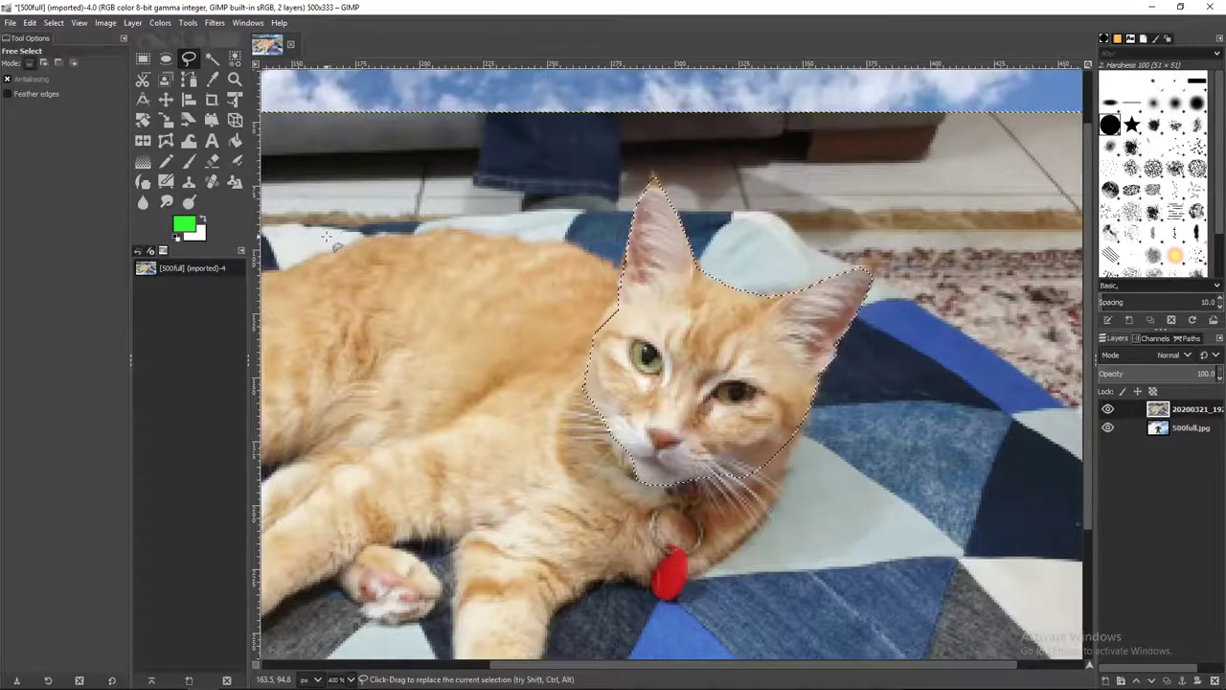
# Step: Invert the selection and delete outside the head, then undo the resulting white fill
pyautogui.scroll(2, 477, 351)
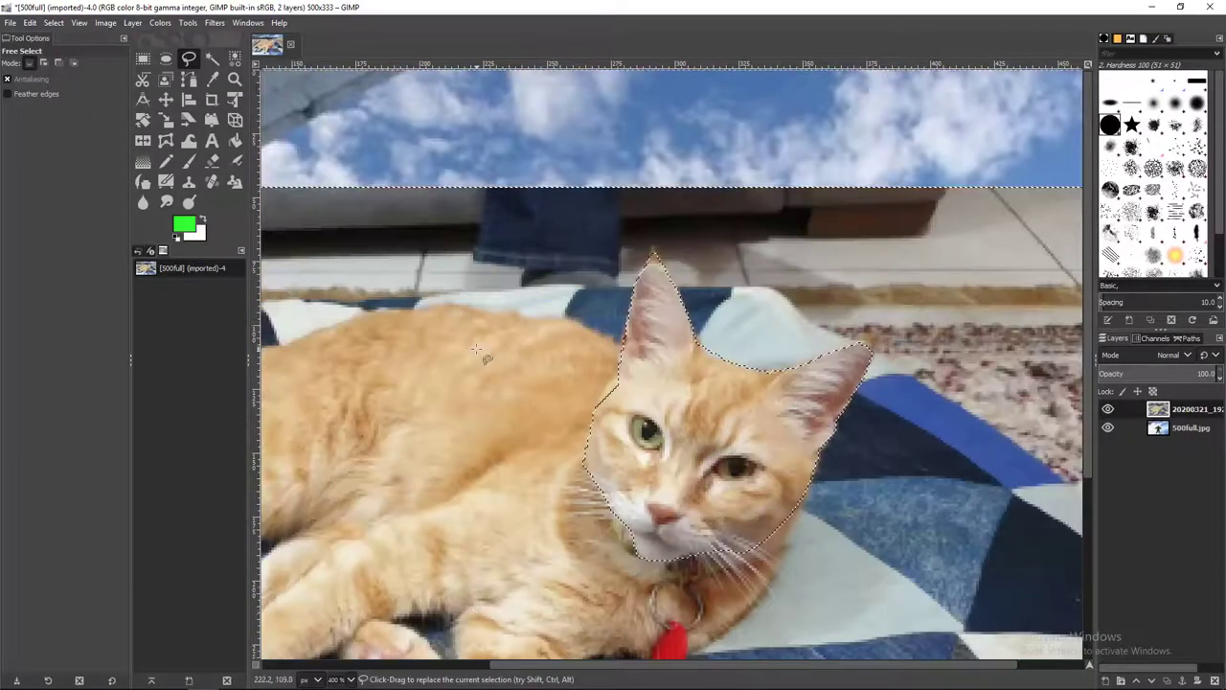
pyautogui.hotkey('ctrl', 'i')
pyautogui.press('Delete')
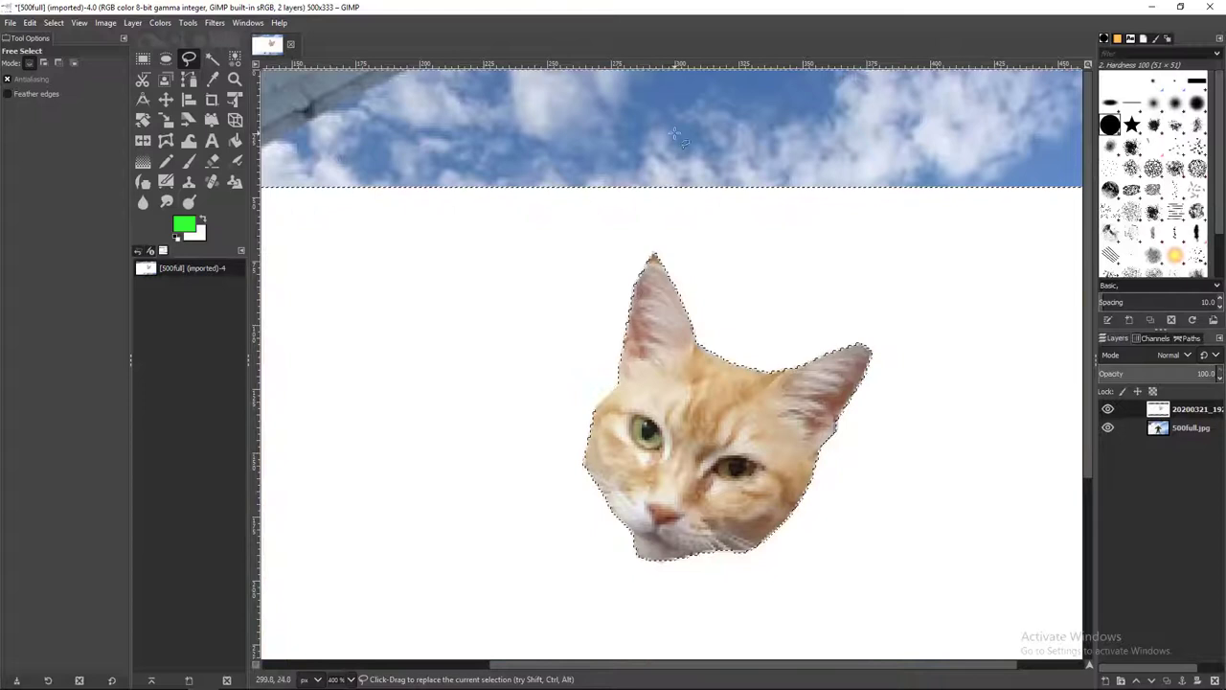
pyautogui.keyDown('ctrl'); pyautogui.scroll(-2, 786, 252); pyautogui.keyUp('ctrl')
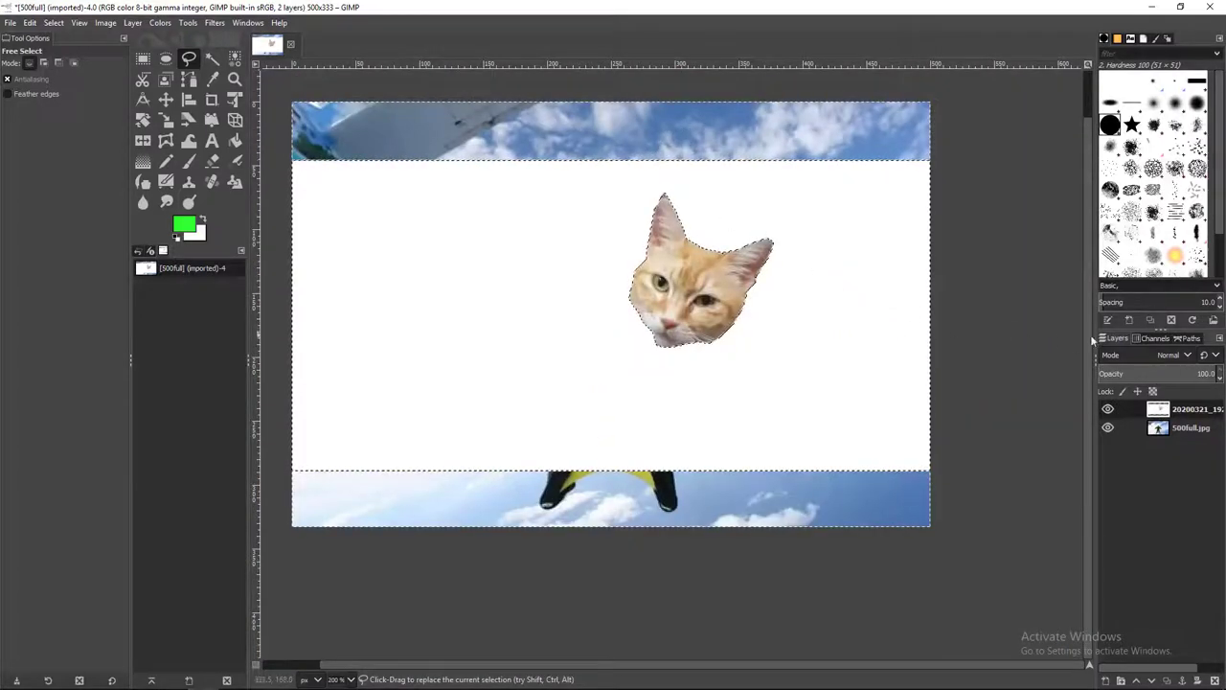
pyautogui.rightClick(1192, 412)
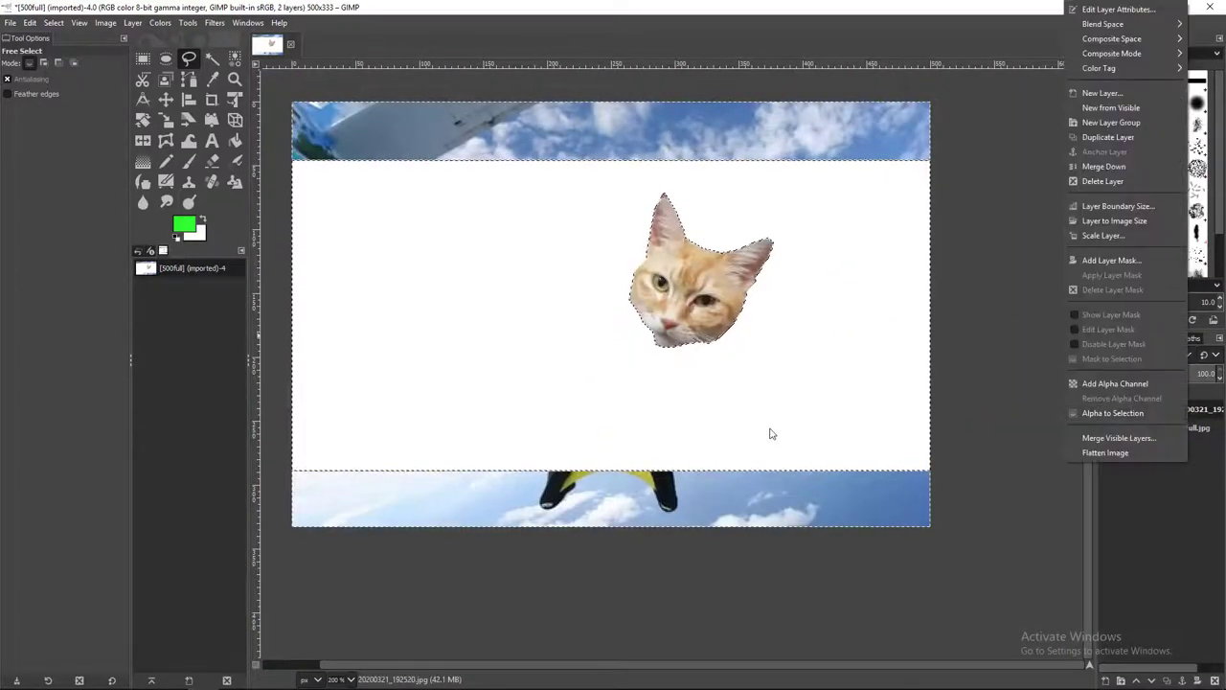
pyautogui.press('Escape')
pyautogui.hotkey('ctrl', 'z')
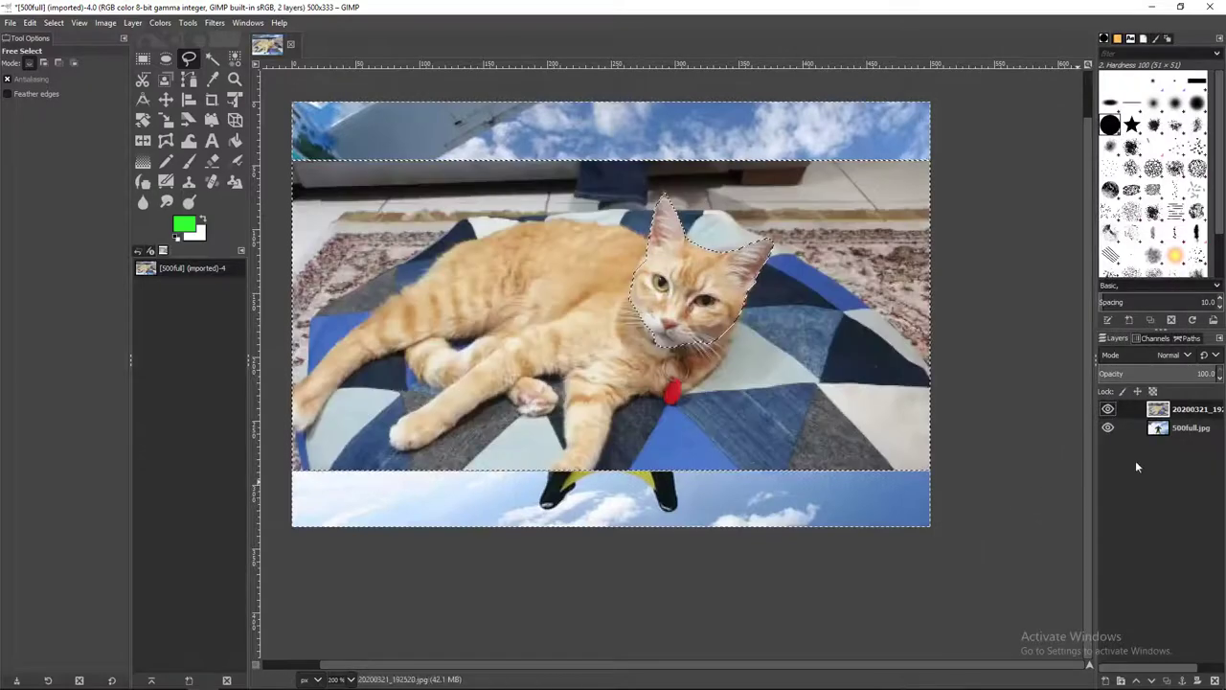
# Step: Add an alpha channel to the cat layer and delete everything around the head to transparency
pyautogui.rightClick(1190, 408)
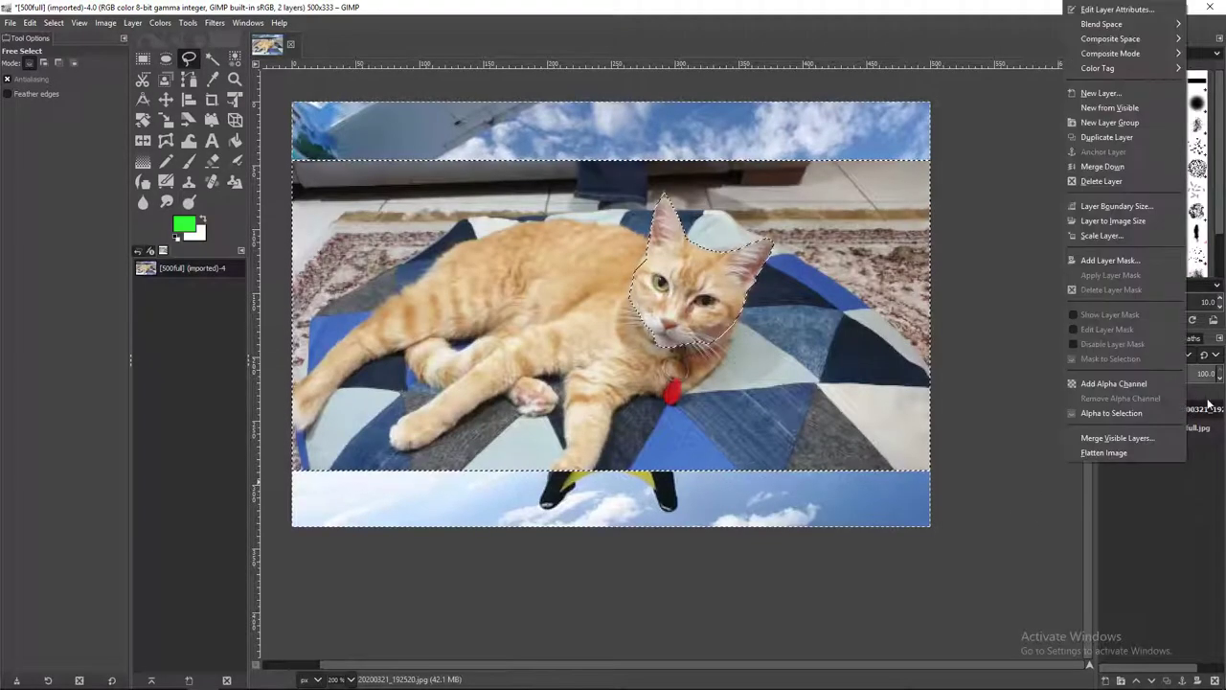
pyautogui.click(1166, 385)
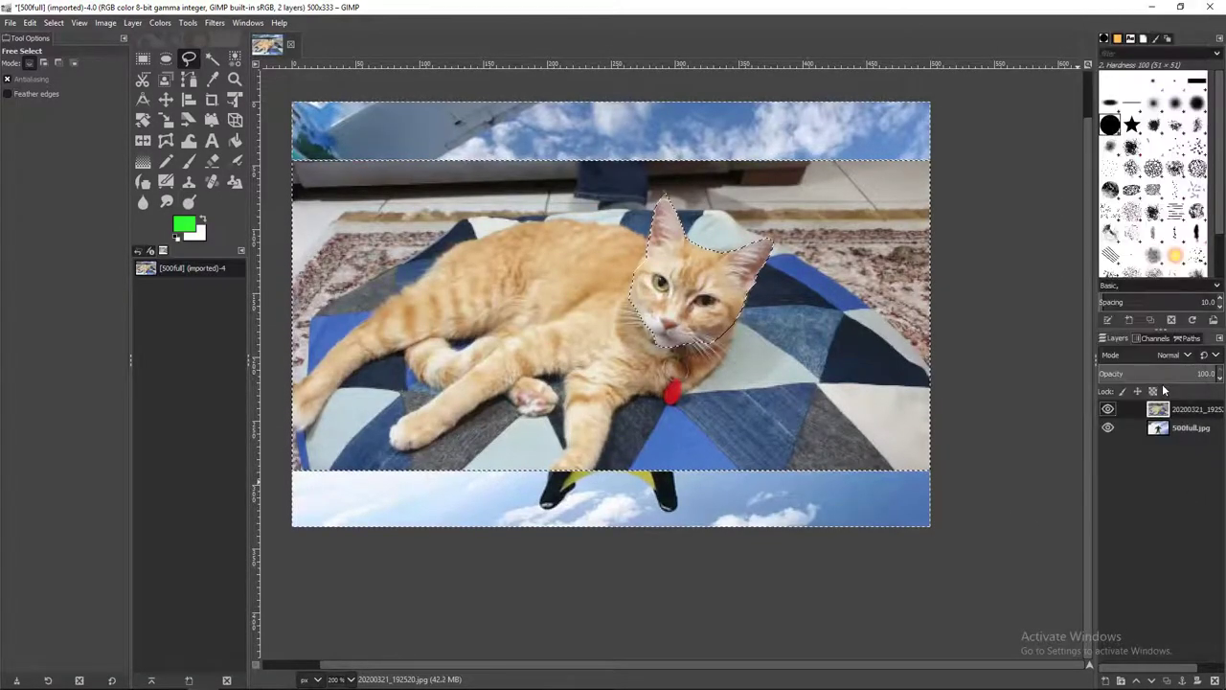
pyautogui.press('Delete')
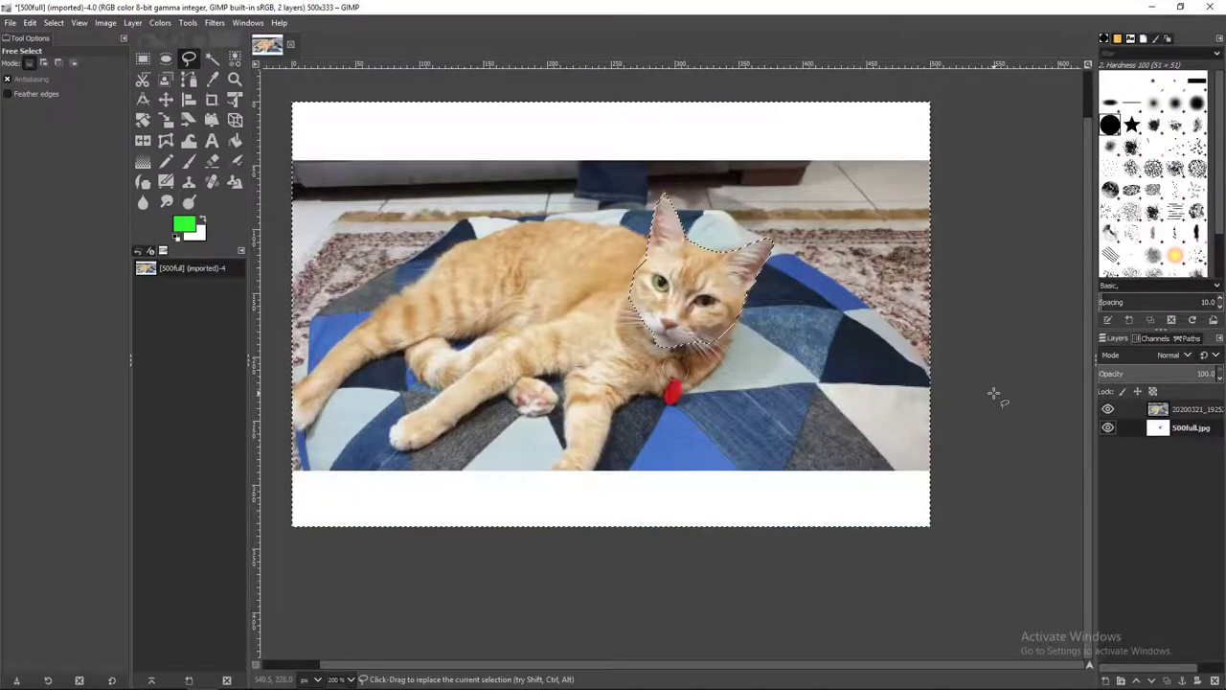
pyautogui.hotkey('ctrl', 'z')
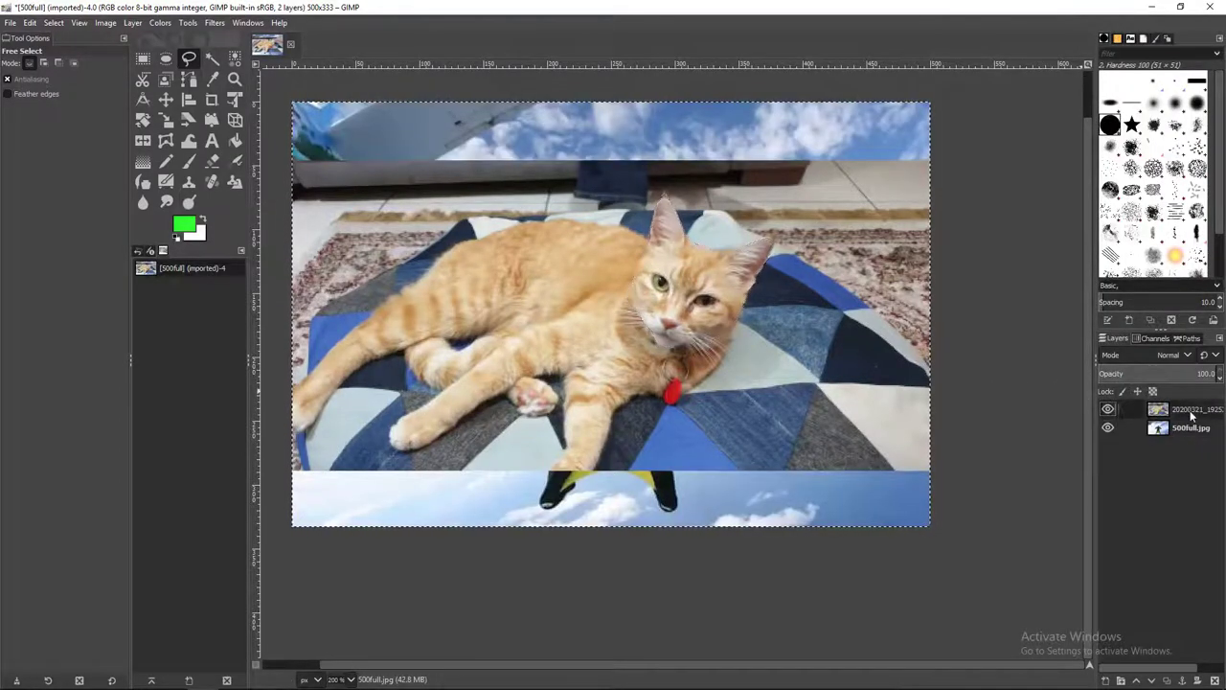
pyautogui.click(1192, 414)
pyautogui.press('Delete')
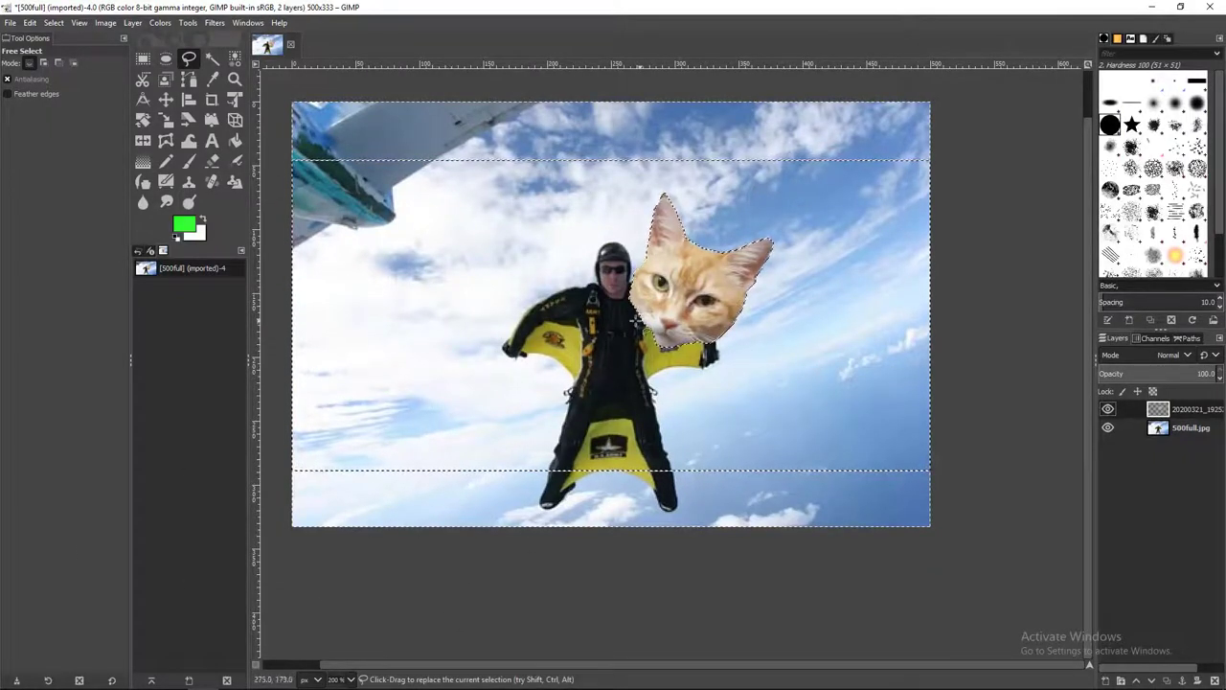
# Step: Drop the head selection by committing a small throwaway triangle outside the image
pyautogui.click(572, 577)
pyautogui.click(674, 587)
pyautogui.click(601, 621)
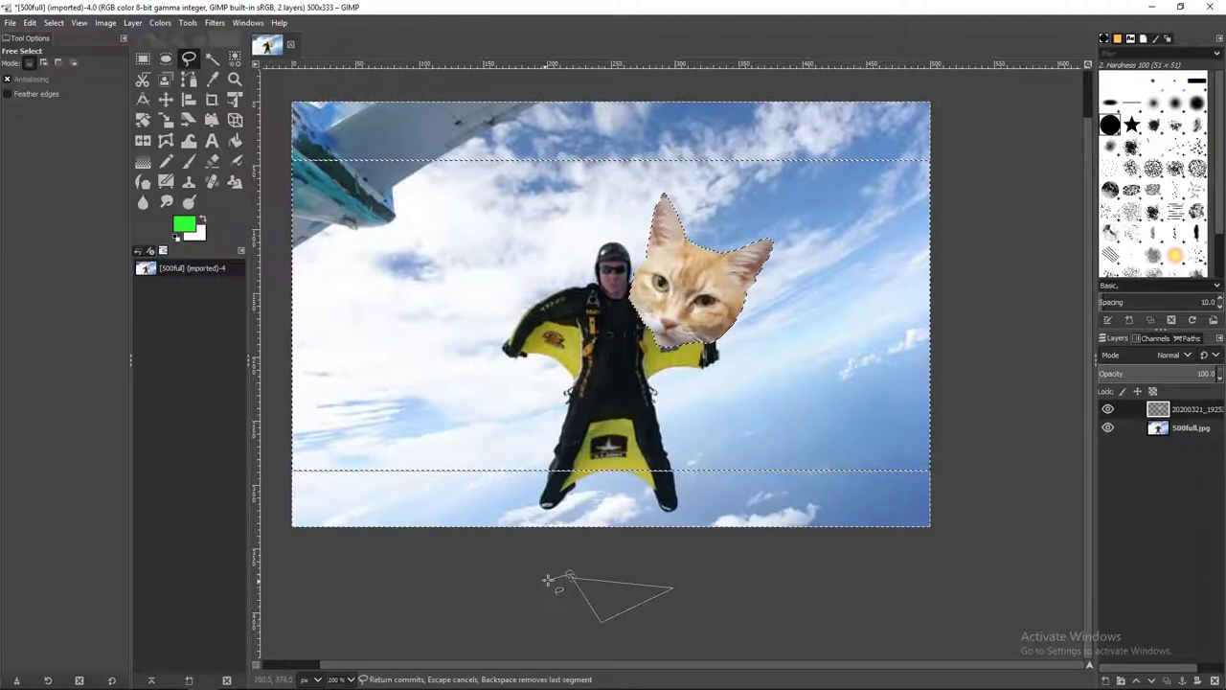
pyautogui.press('Return')
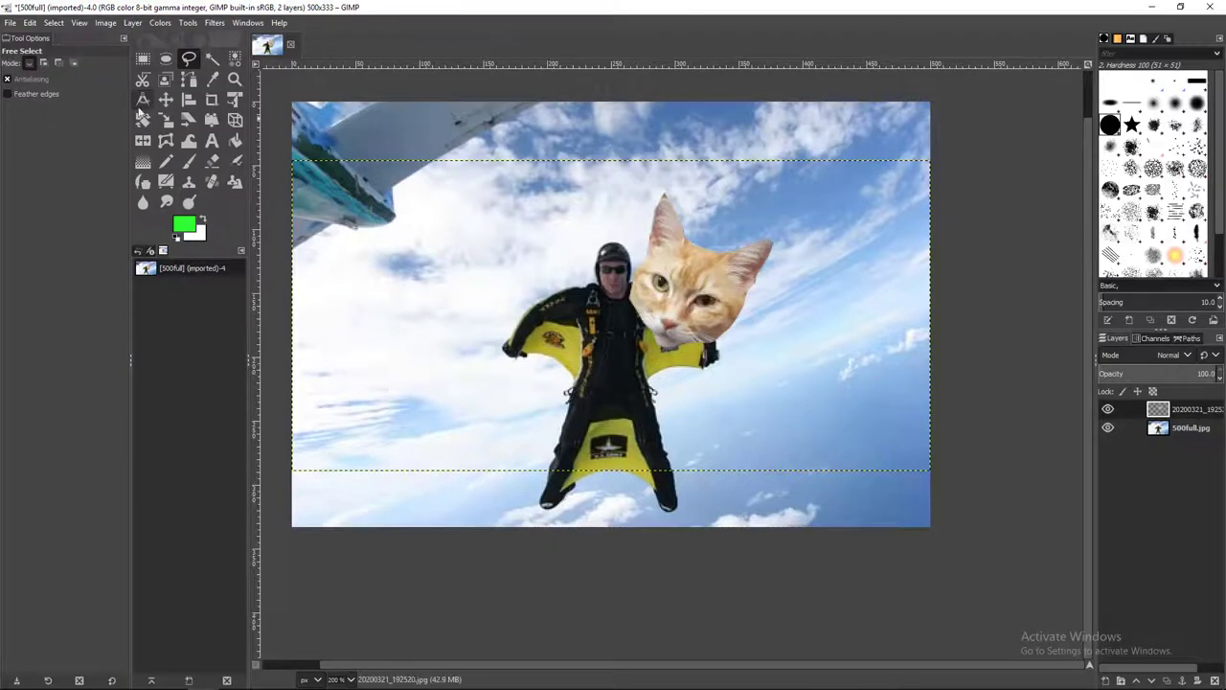
# Step: Move the cat head up-left onto the skydiver so it covers his head
pyautogui.click(166, 100)
pyautogui.moveTo(660, 308); pyautogui.dragTo(601, 266)
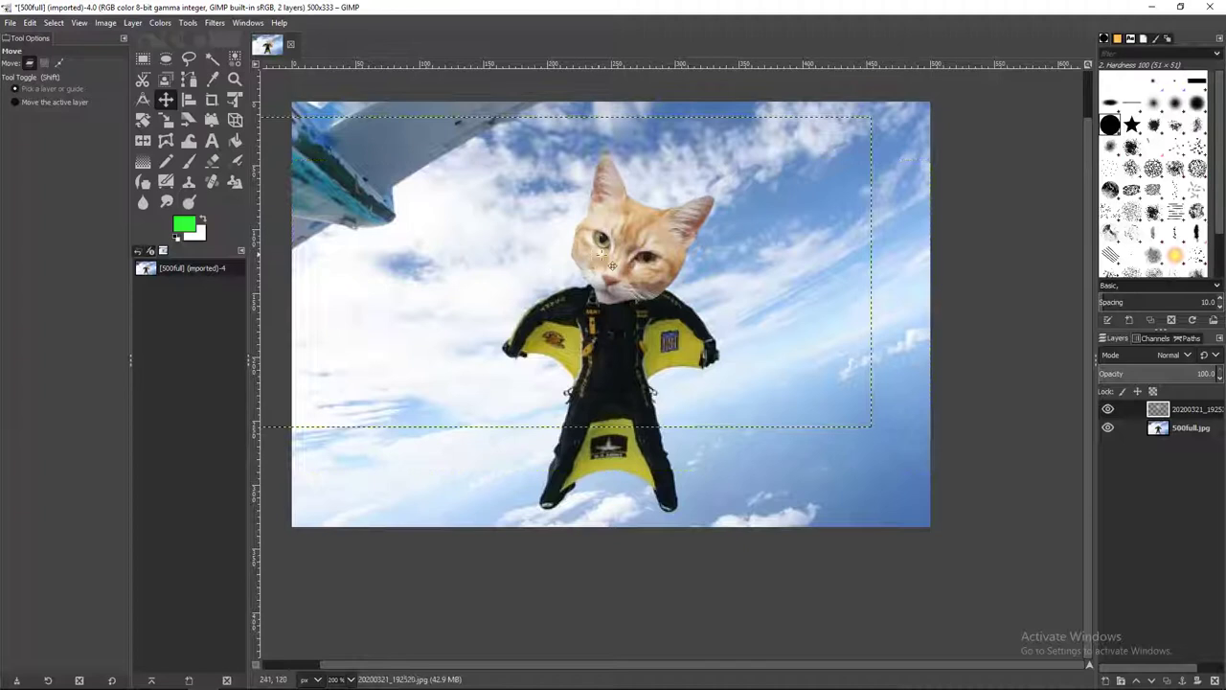
pyautogui.moveTo(753, 547); pyautogui.dragTo(810, 613)
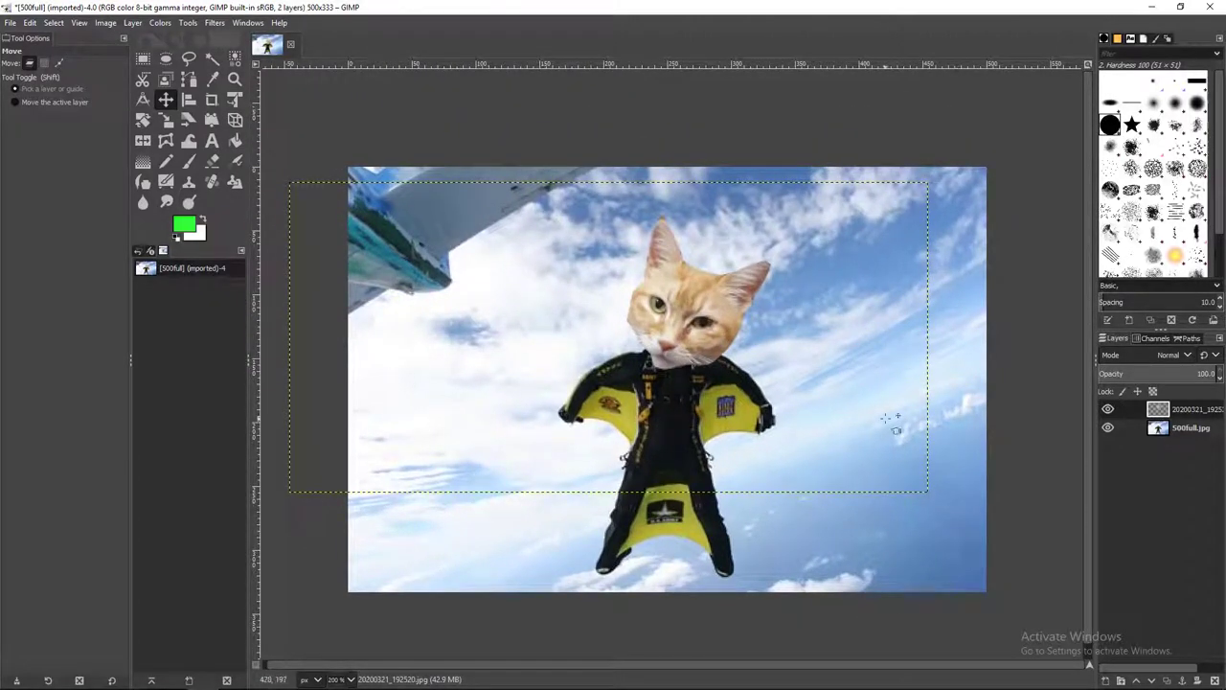
# Step: Scale the cat-head layer down to 423 pixels wide
pyautogui.rightClick(1213, 417)
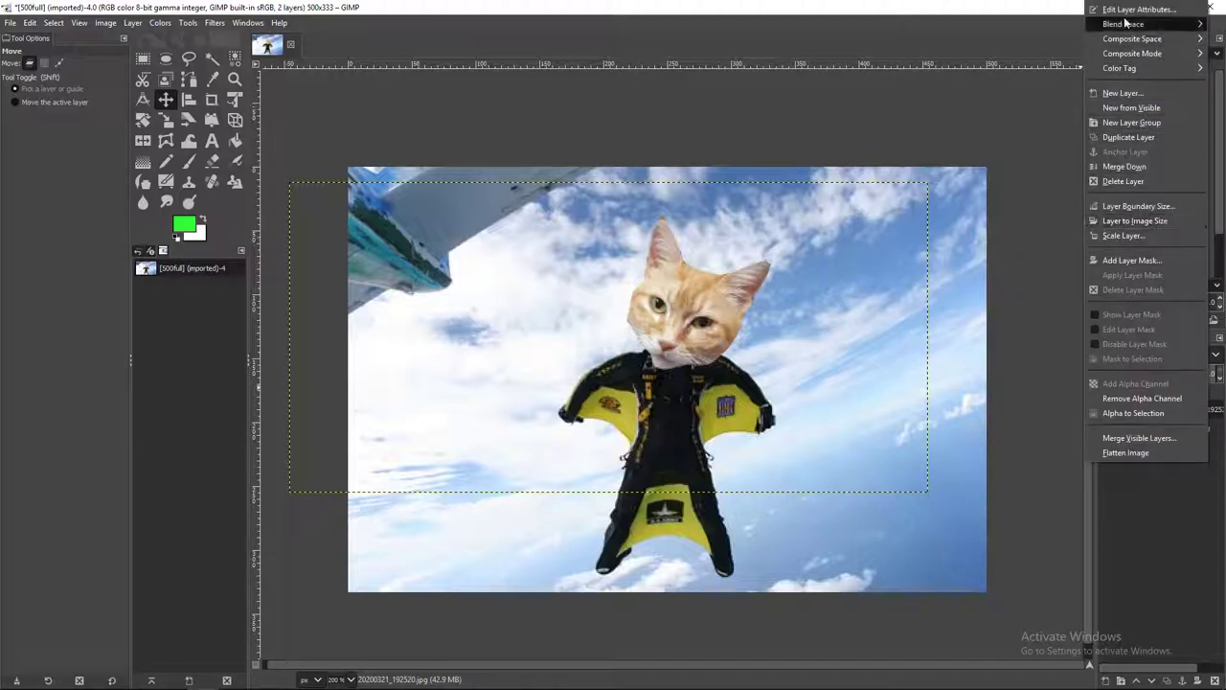
pyautogui.click(1126, 235)
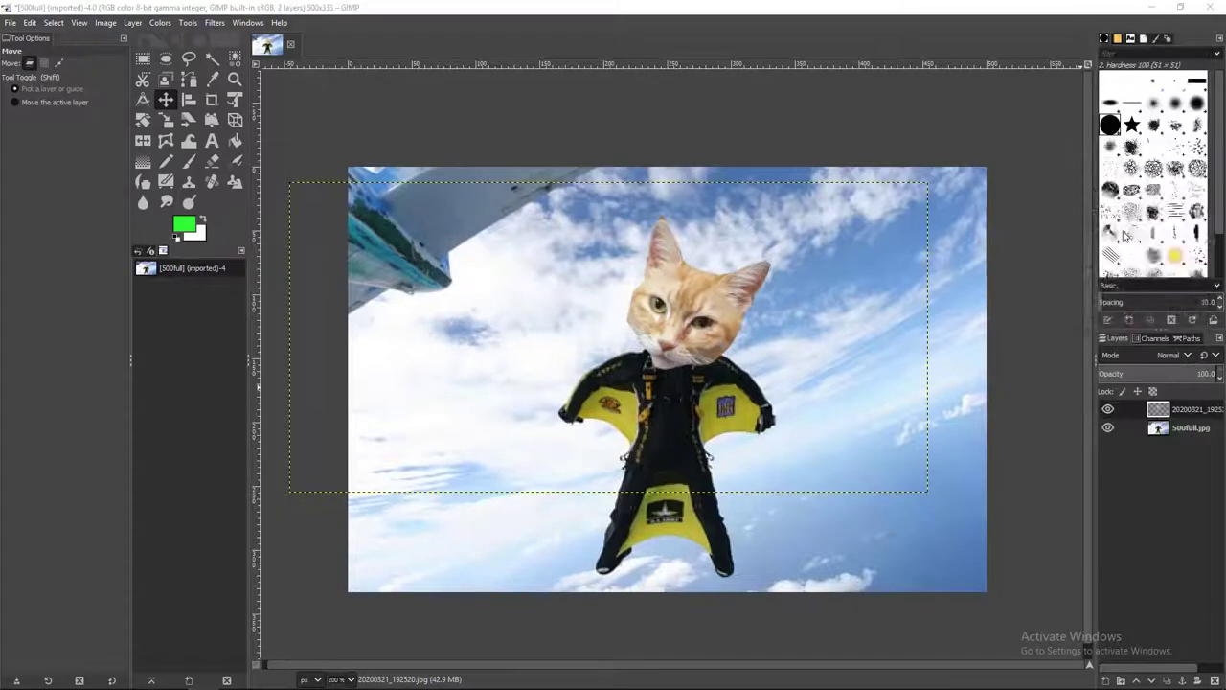
pyautogui.click(1056, 211)
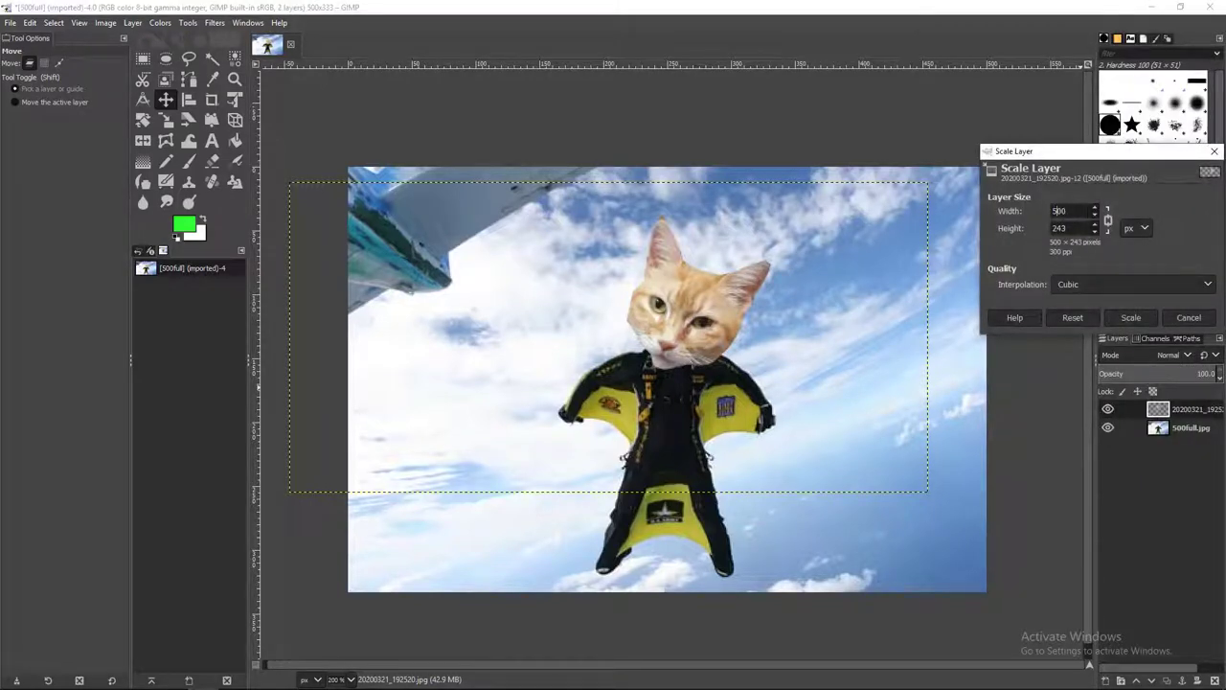
pyautogui.click(1095, 215)
pyautogui.click(1095, 217)
pyautogui.click(1125, 320)
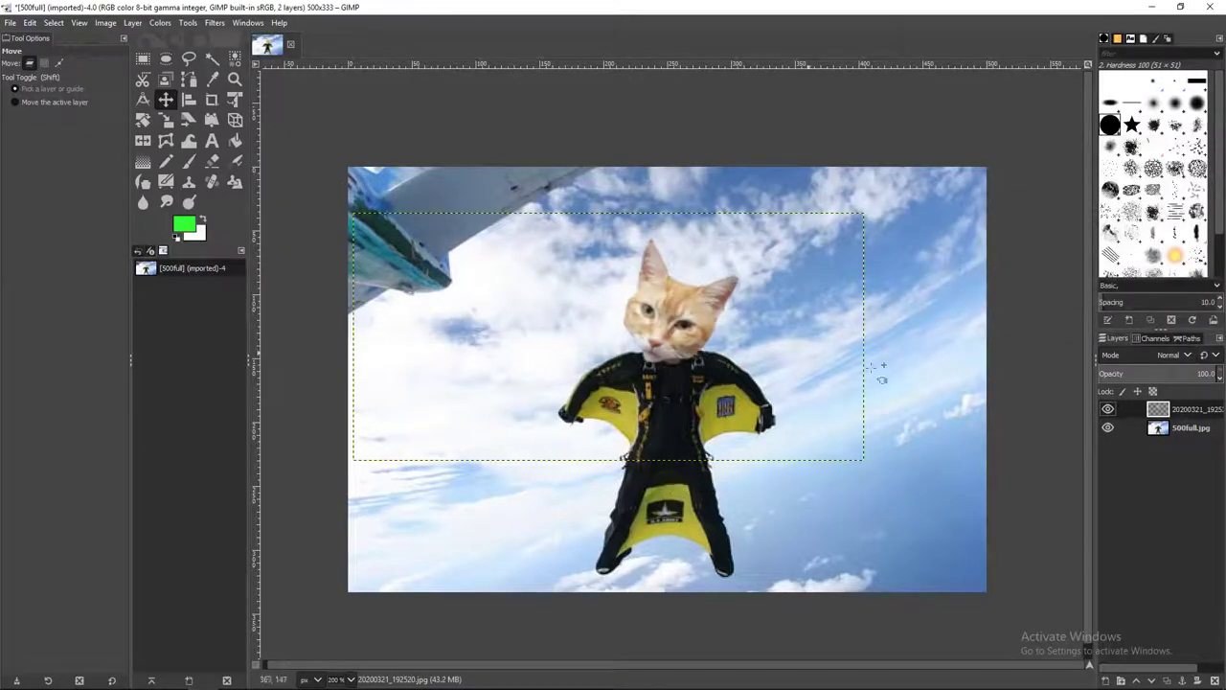
# Step: Rescale the cat-head layer to 350 pixels wide and nudge it down onto the shoulders
pyautogui.rightClick(1204, 413)
pyautogui.click(1136, 235)
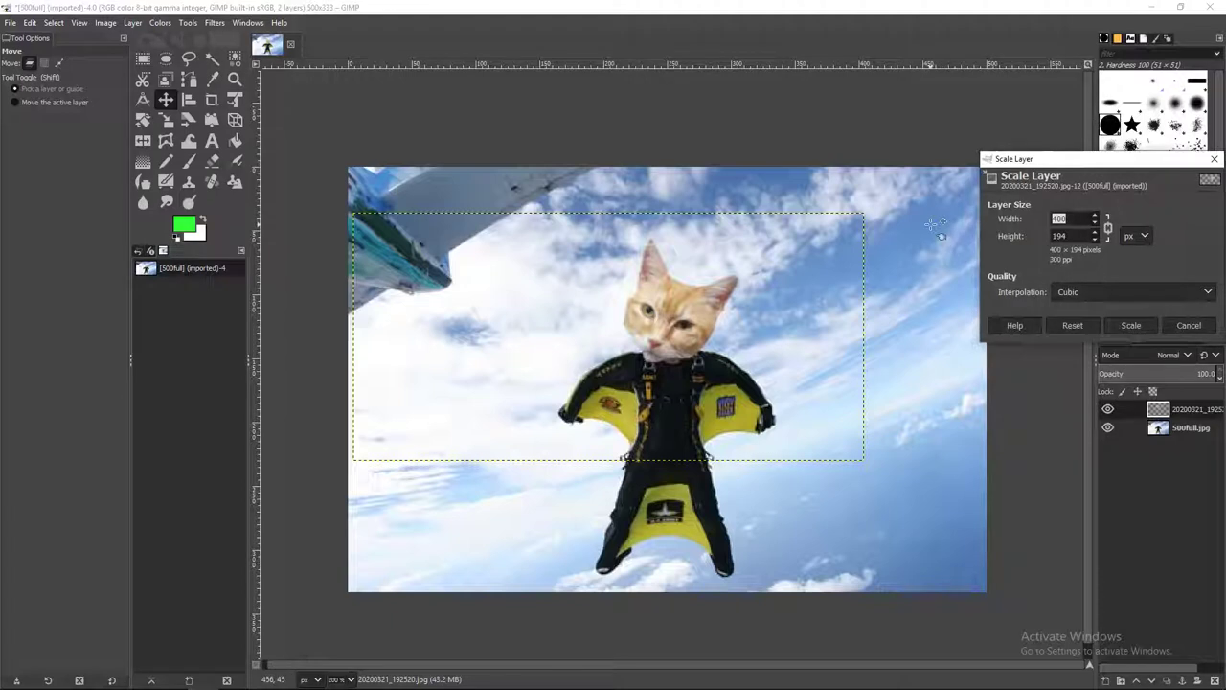
pyautogui.write('350')
pyautogui.click(1123, 325)
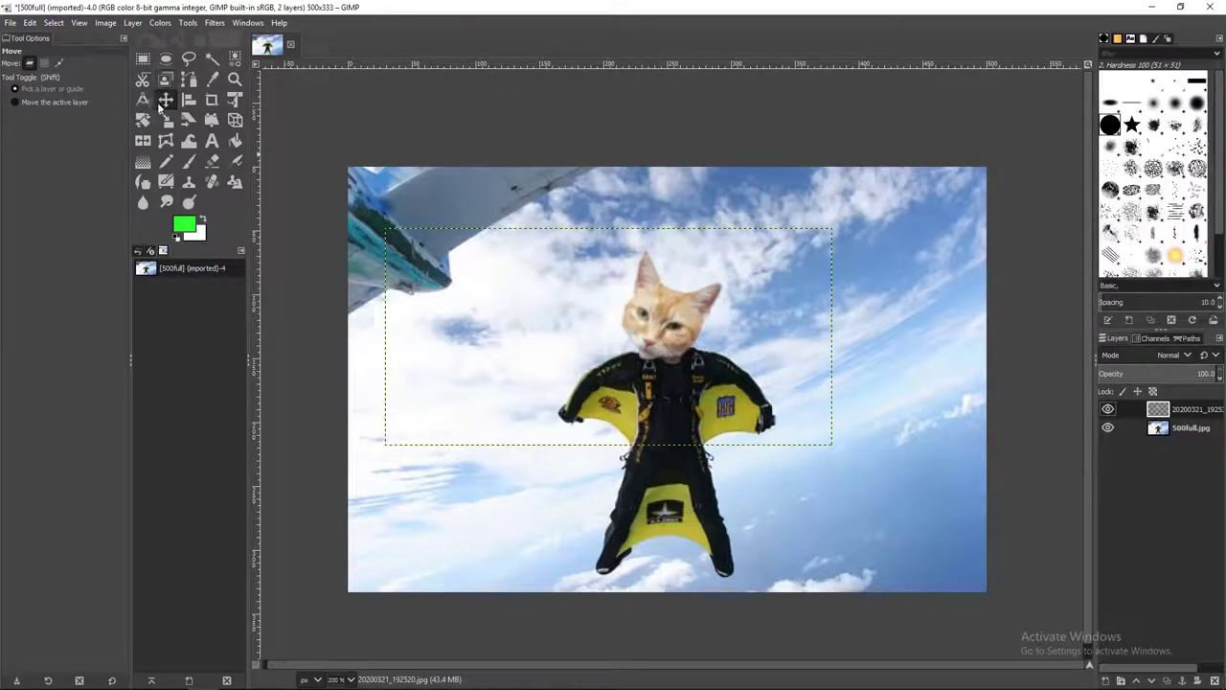
pyautogui.moveTo(612, 318); pyautogui.dragTo(624, 330)
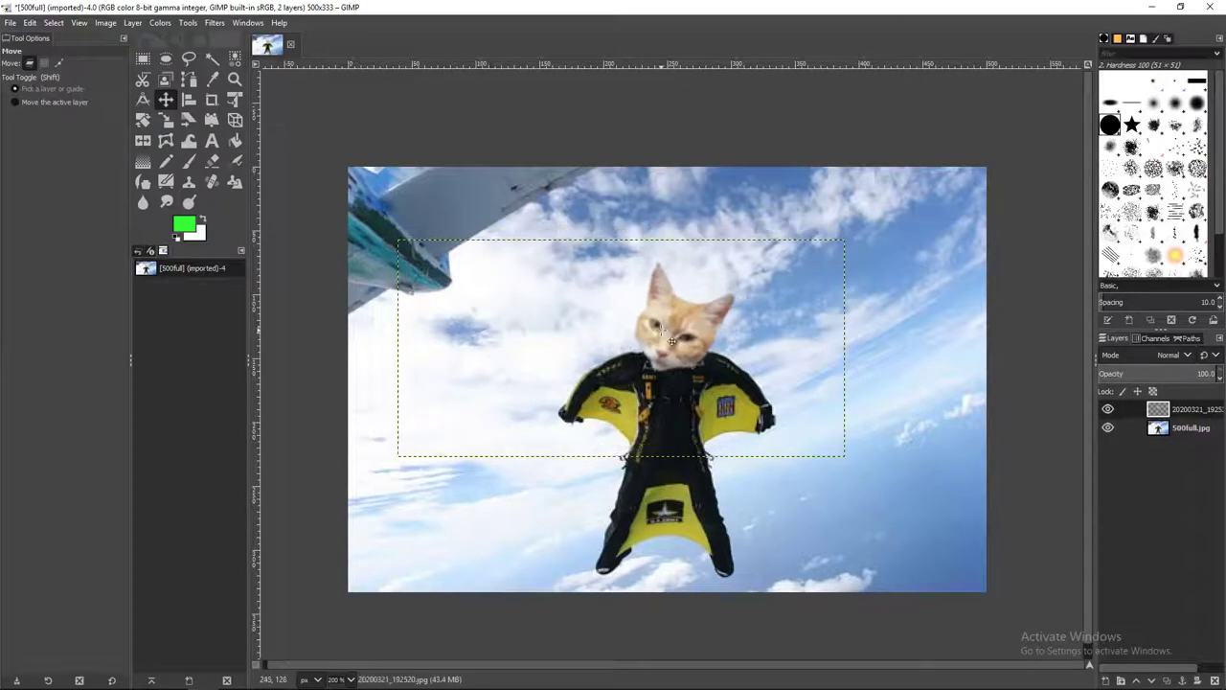
pyautogui.scroll(2, 1049, 512)
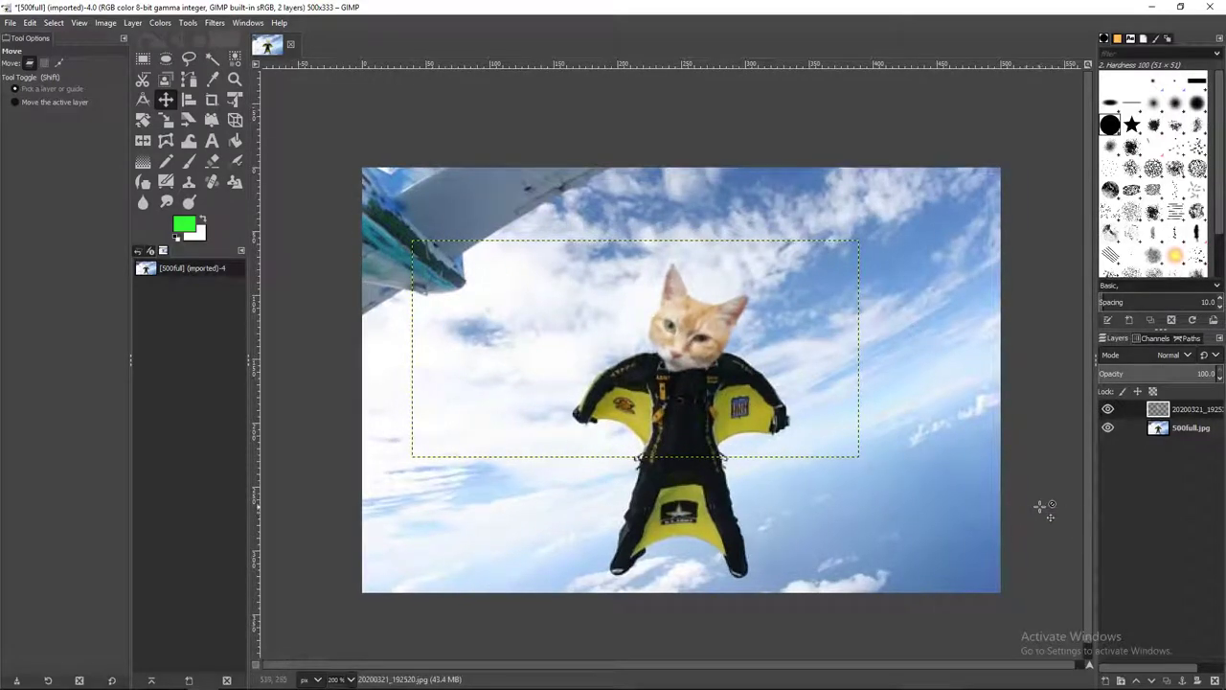
# Step: Recenter the view and open the File menu to reach Export As…
pyautogui.scroll(-3, 1059, 548)
pyautogui.hscroll(3, 1062, 545)
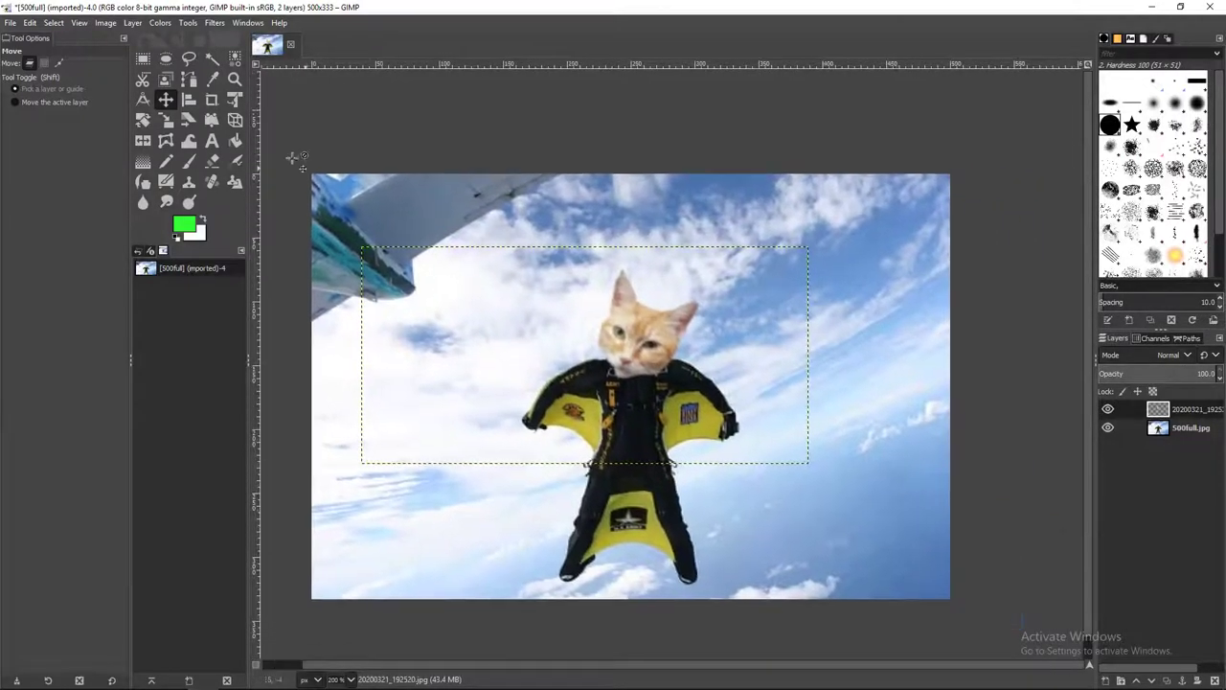
pyautogui.click(16, 24)
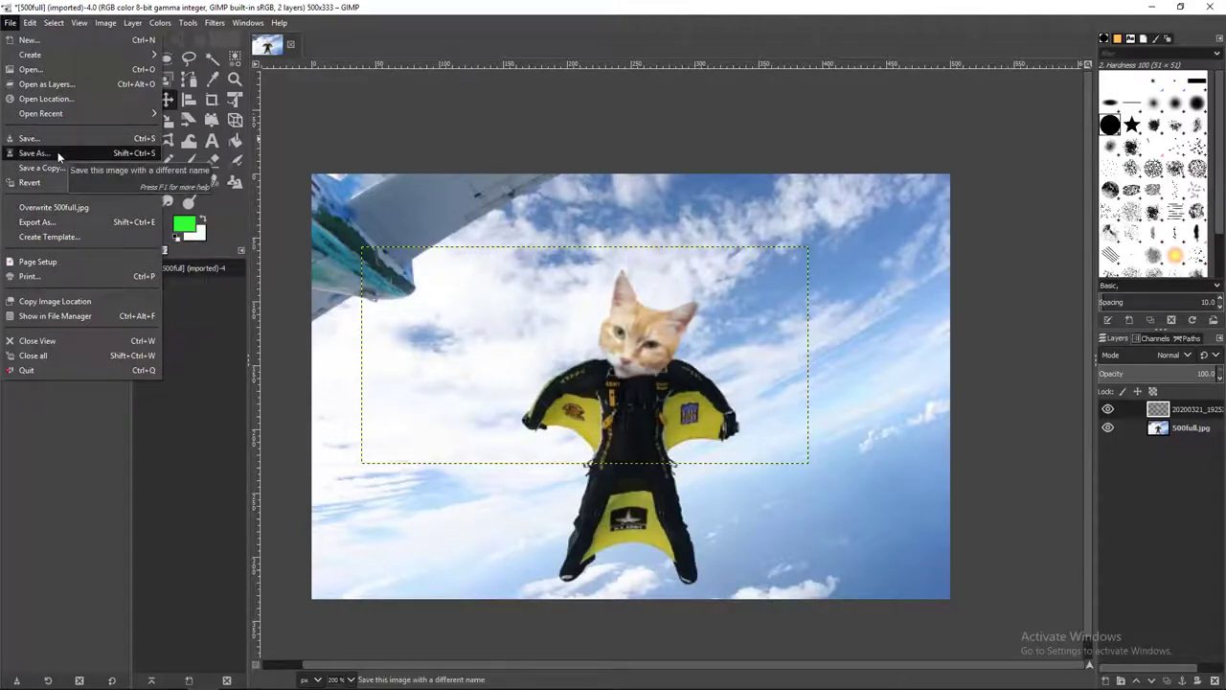
# Step: Set the export destination to Local Disk (C:) and try the file name 'flying cat'
pyautogui.click(61, 226)
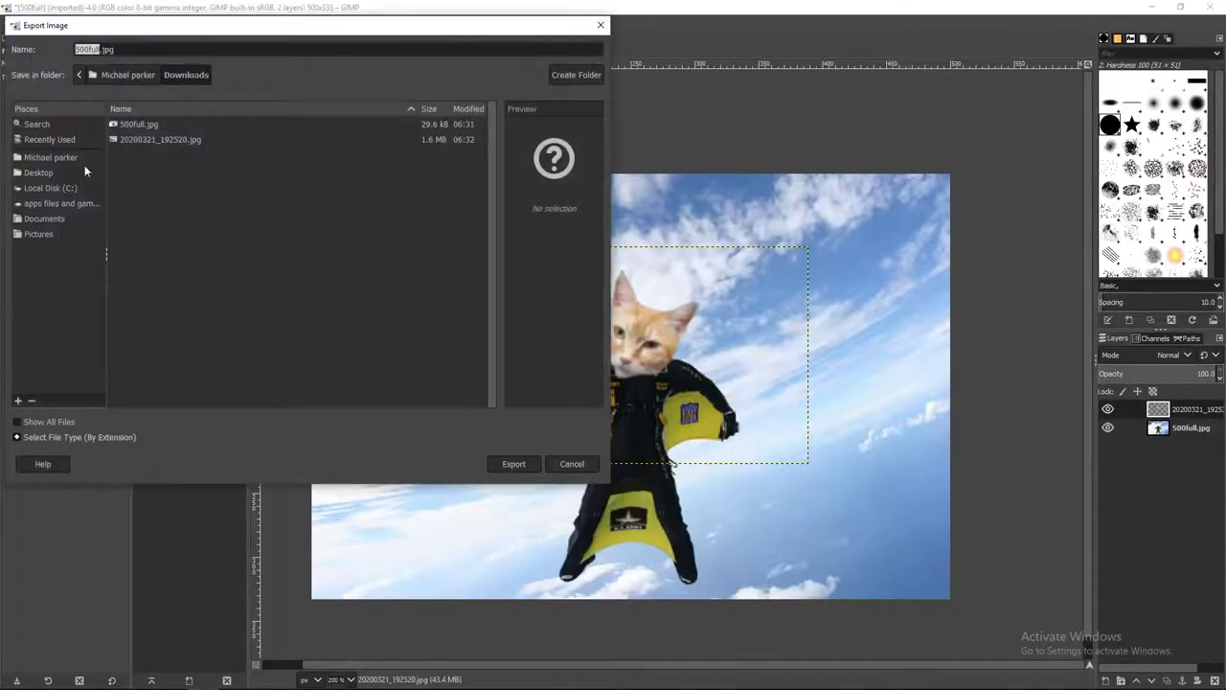
pyautogui.click(55, 189)
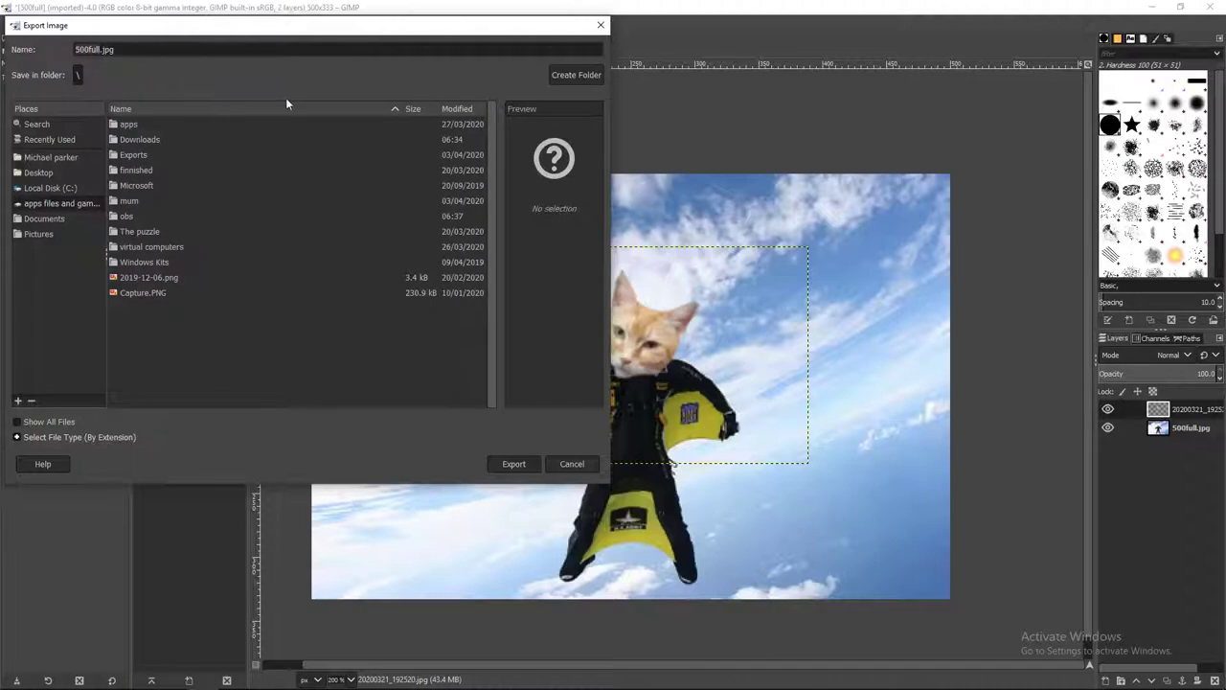
pyautogui.doubleClick(100, 49)
pyautogui.write('flying cat')
pyautogui.click(511, 463)
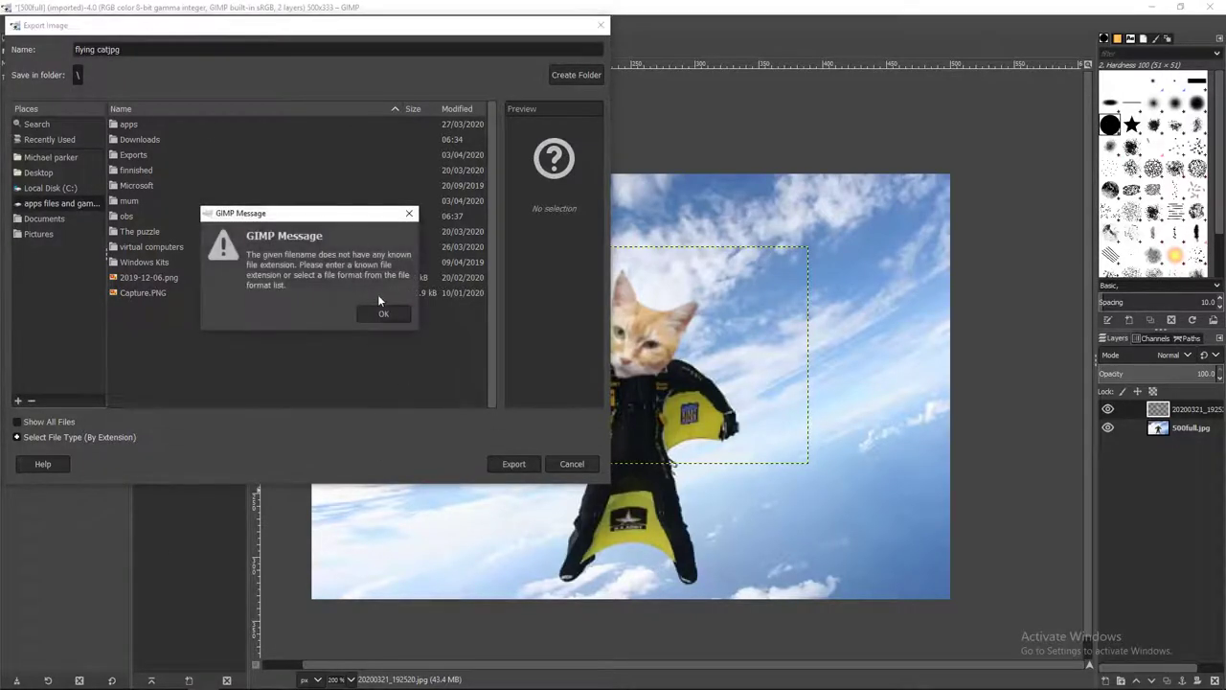
pyautogui.click(382, 313)
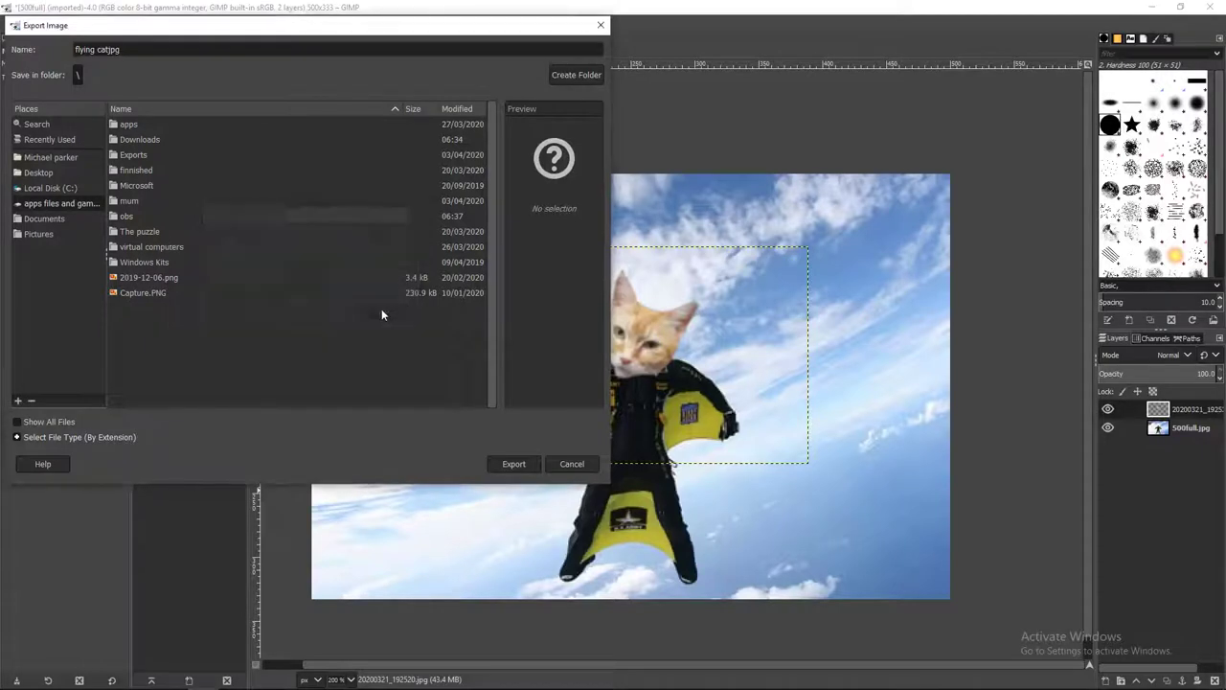
# Step: Correct the file name to flyingcat.jpg and export it as a JPEG at quality 92
pyautogui.click(97, 49)
pyautogui.press('BackSpace')
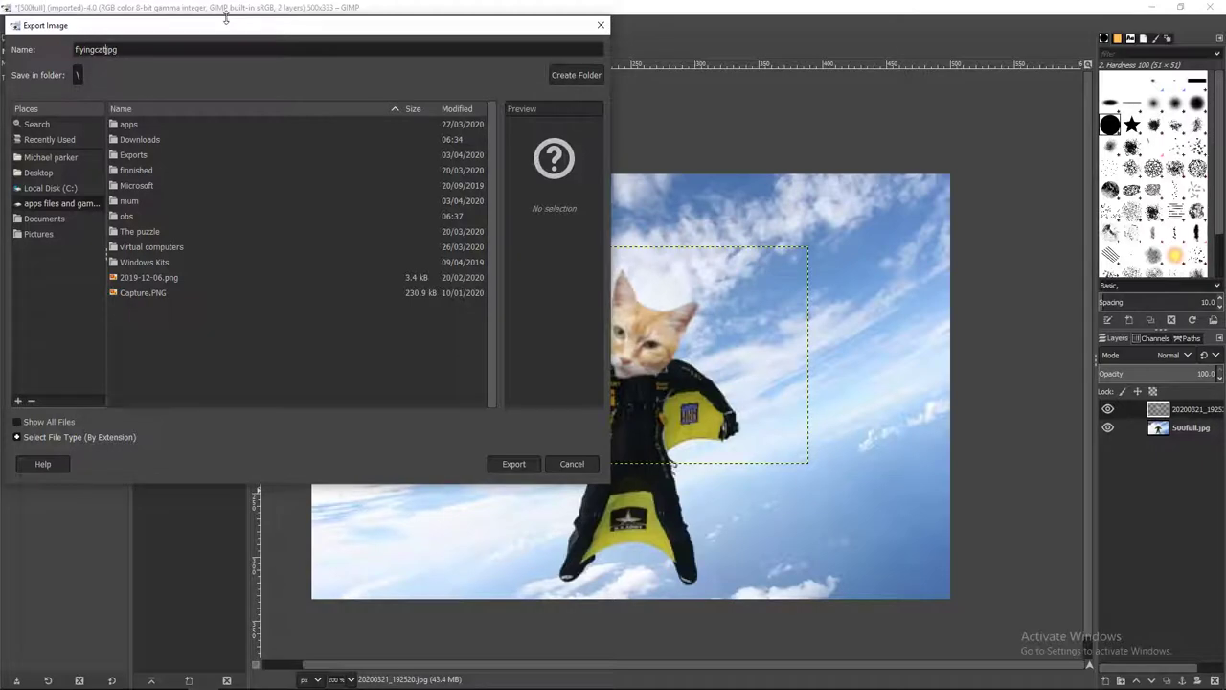
pyautogui.write('.')
pyautogui.click(514, 466)
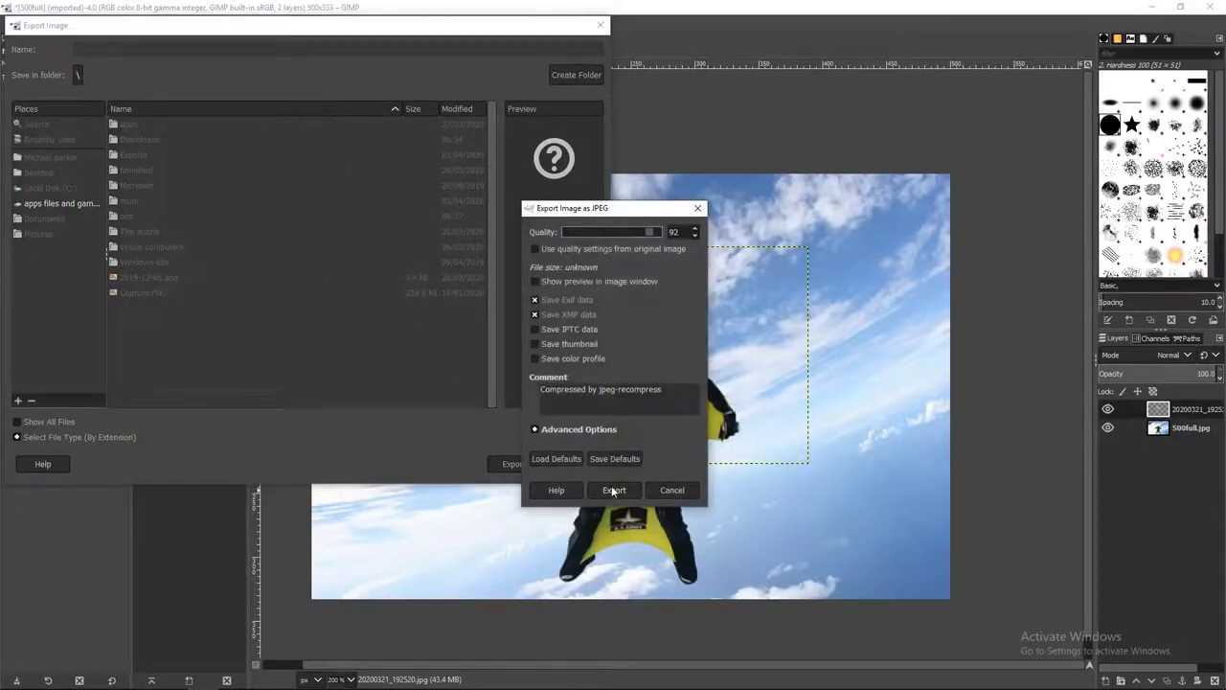
pyautogui.click(613, 491)
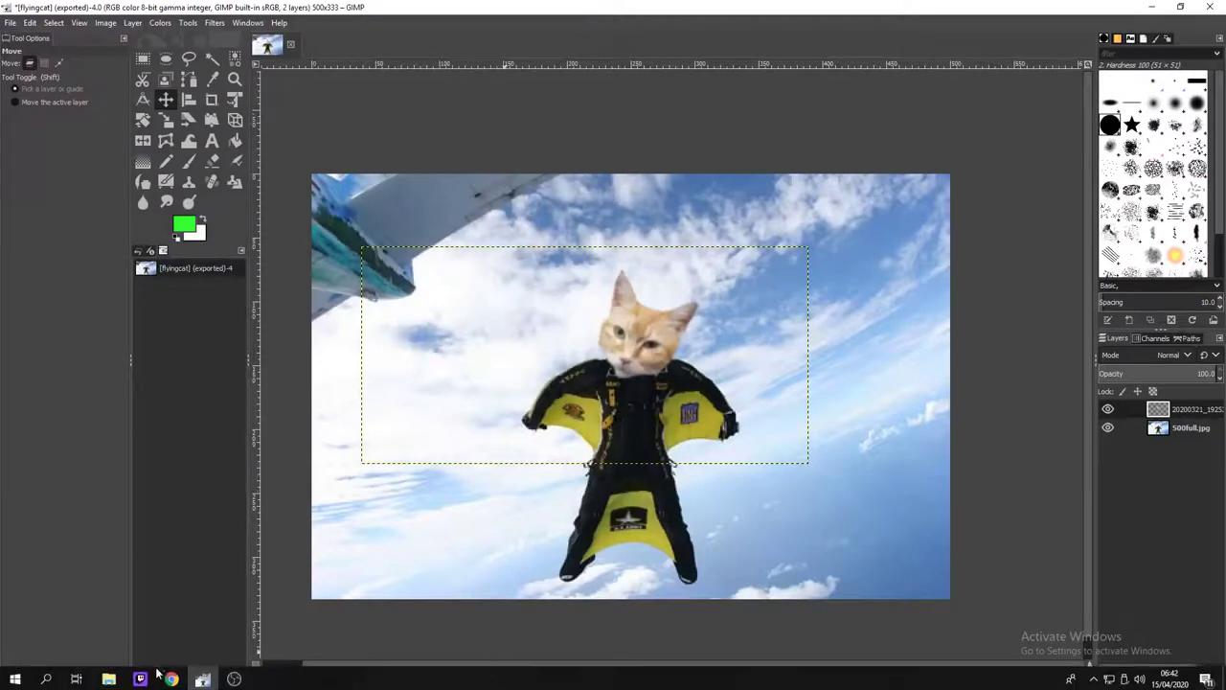